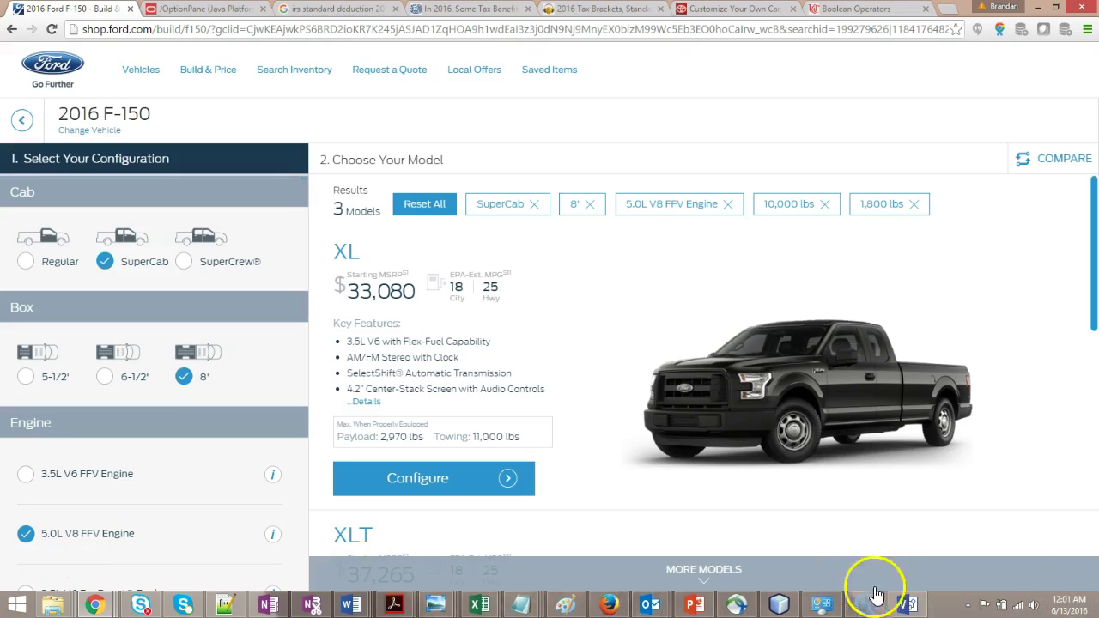
# View the engine configuration page of the Toyota Tacoma build and return to the 2016 Ford F-150 build page
pyautogui.moveTo(910, 605)
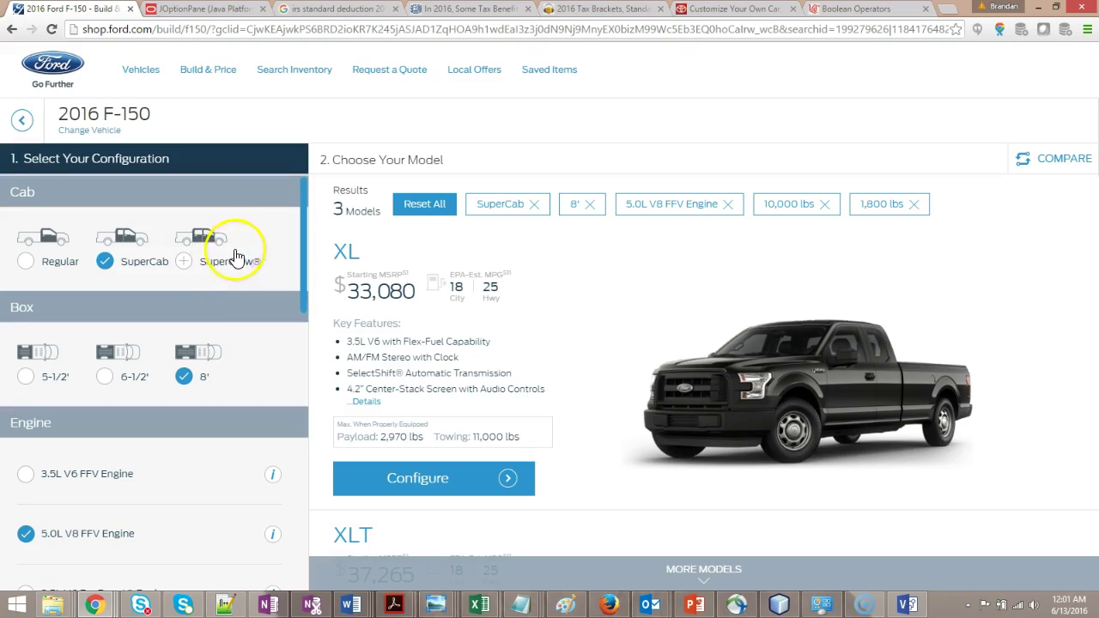
pyautogui.click(704, 11)
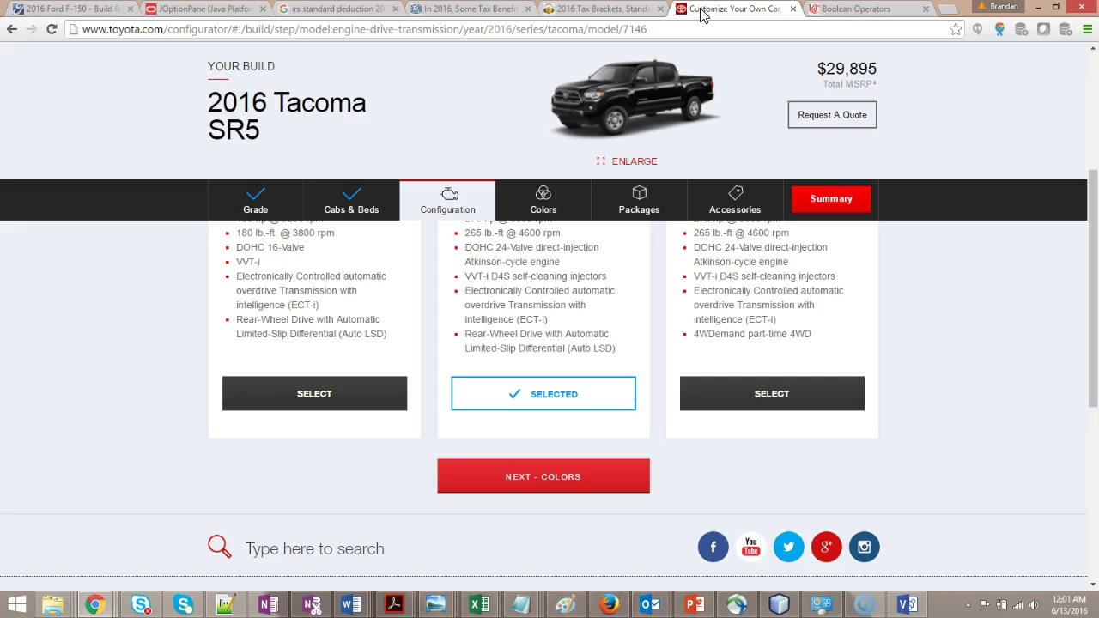
pyautogui.hotkey('ctrl', '1')
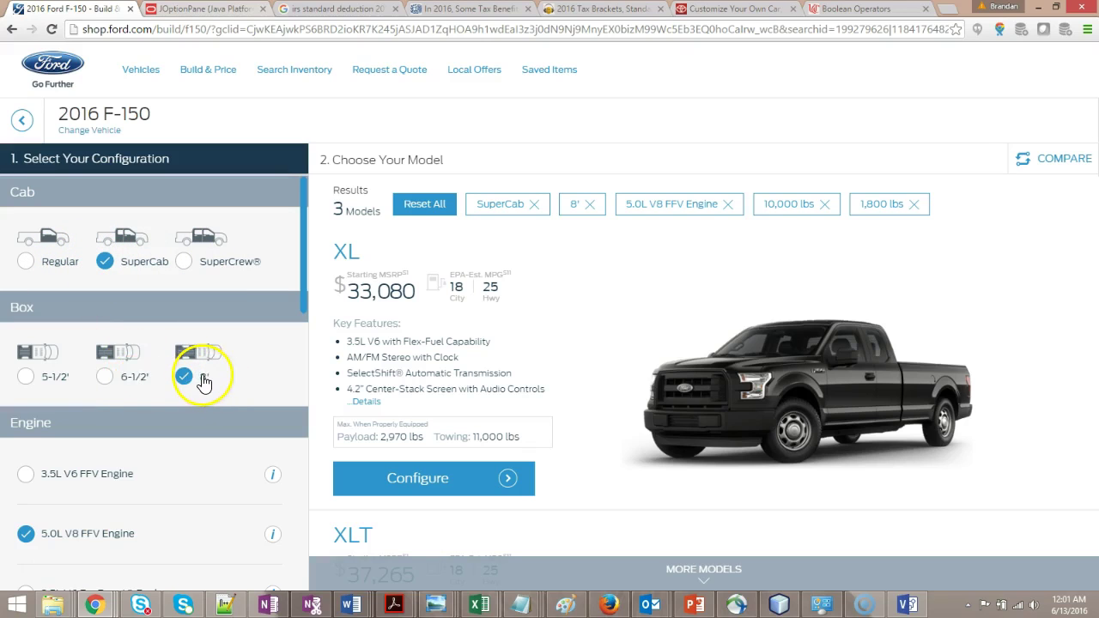
# Check availability with the 5.0L V8 for the SuperCab with 6-1/2' and 5-1/2' boxes and the SuperCrew with all three box lengths
pyautogui.click(119, 380)
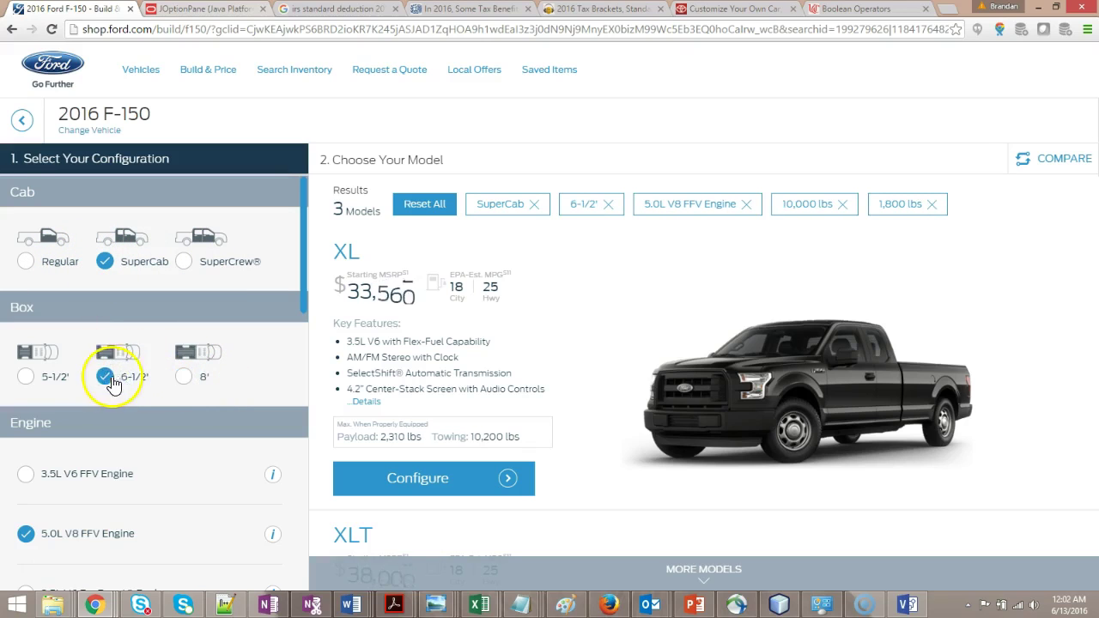
pyautogui.click(40, 379)
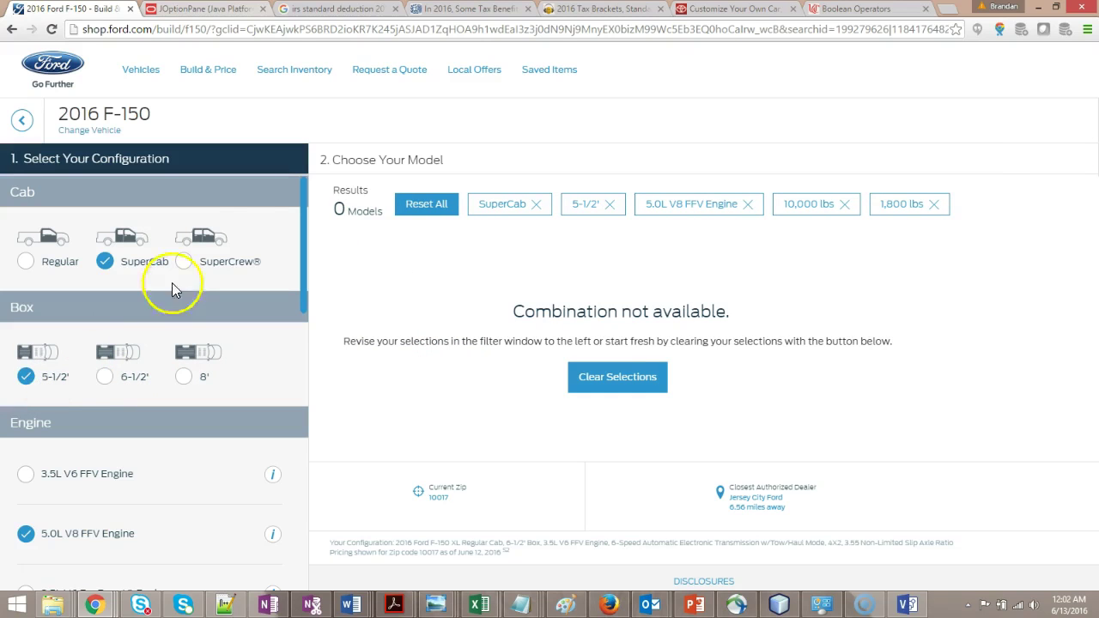
pyautogui.click(194, 269)
pyautogui.click(49, 383)
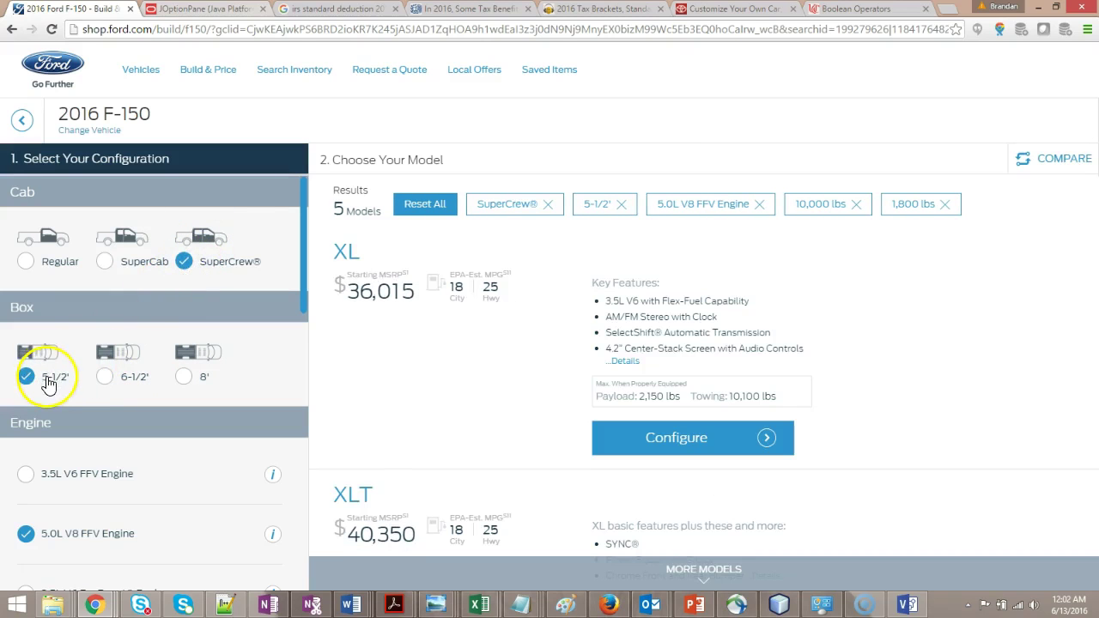
pyautogui.click(119, 380)
pyautogui.click(185, 378)
# Check the Regular cab with the 8' and 6-1/2' boxes, and clear the cab selection
pyautogui.click(43, 257)
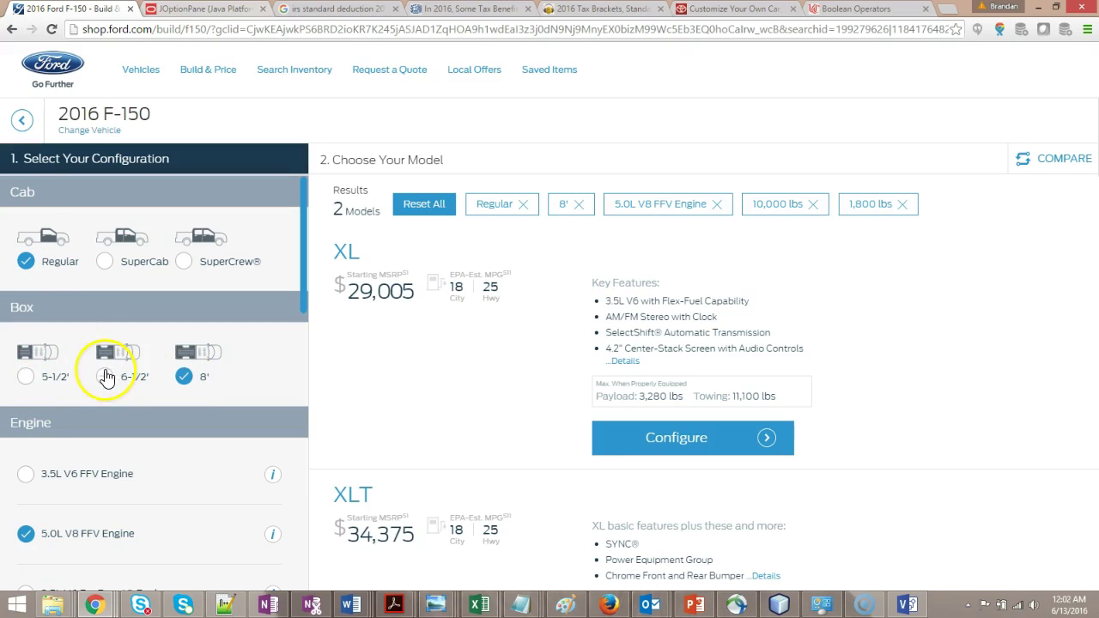
pyautogui.click(105, 376)
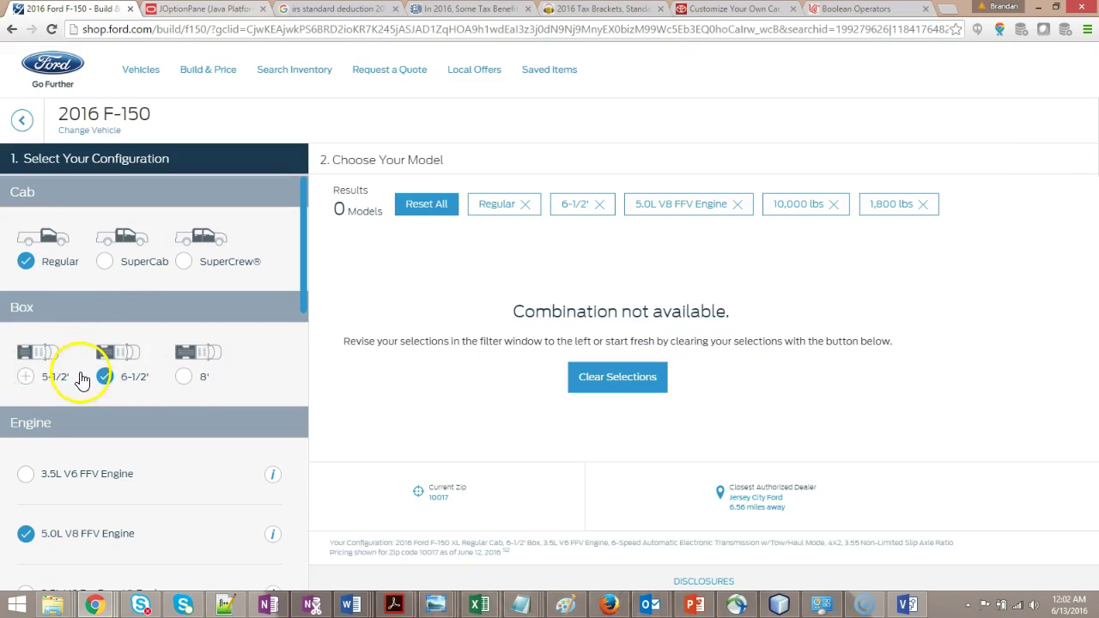
pyautogui.click(49, 270)
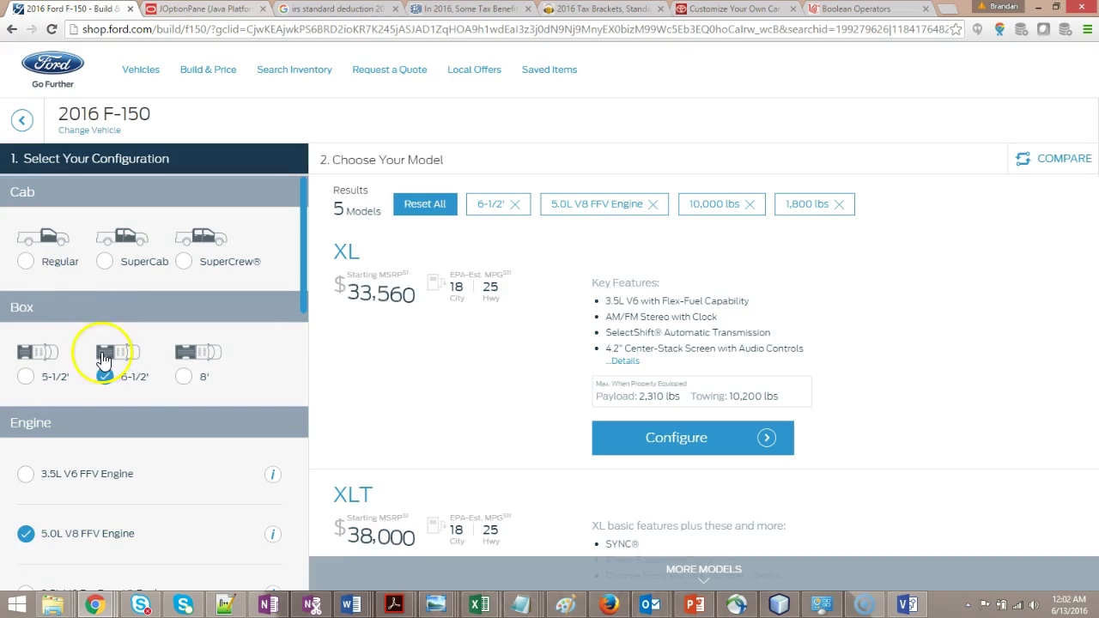
# Choose the 3.5L V6 FFV engine and lower the towing requirement to its minimum
pyautogui.scroll(-3, 103, 360)
pyautogui.click(26, 200)
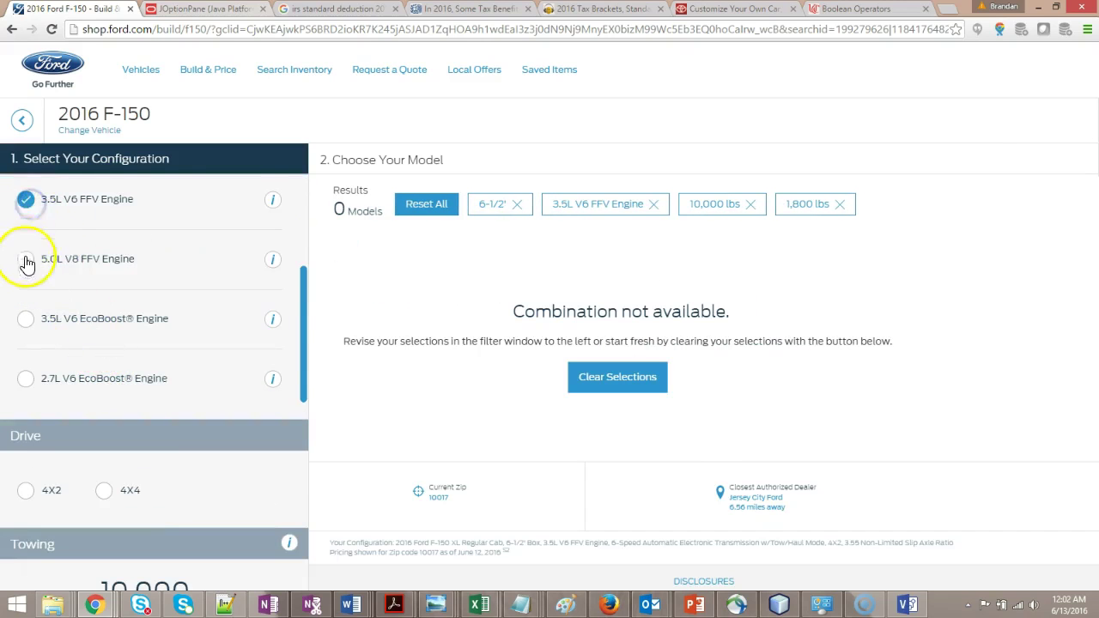
pyautogui.scroll(-4, 43, 361)
pyautogui.click(43, 279)
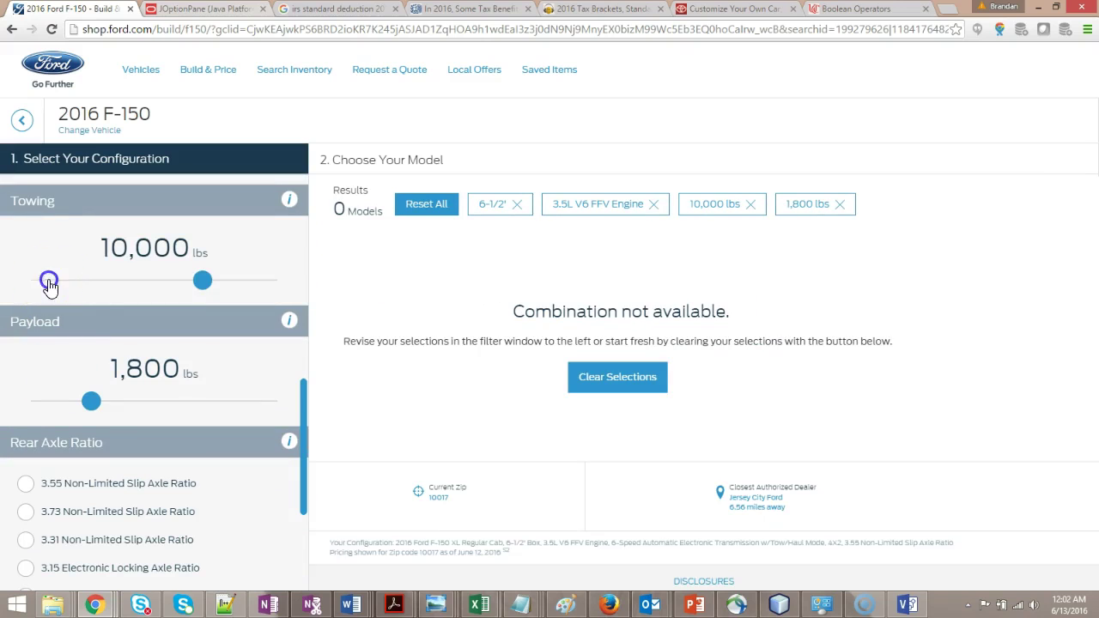
pyautogui.scroll(8, 56, 295)
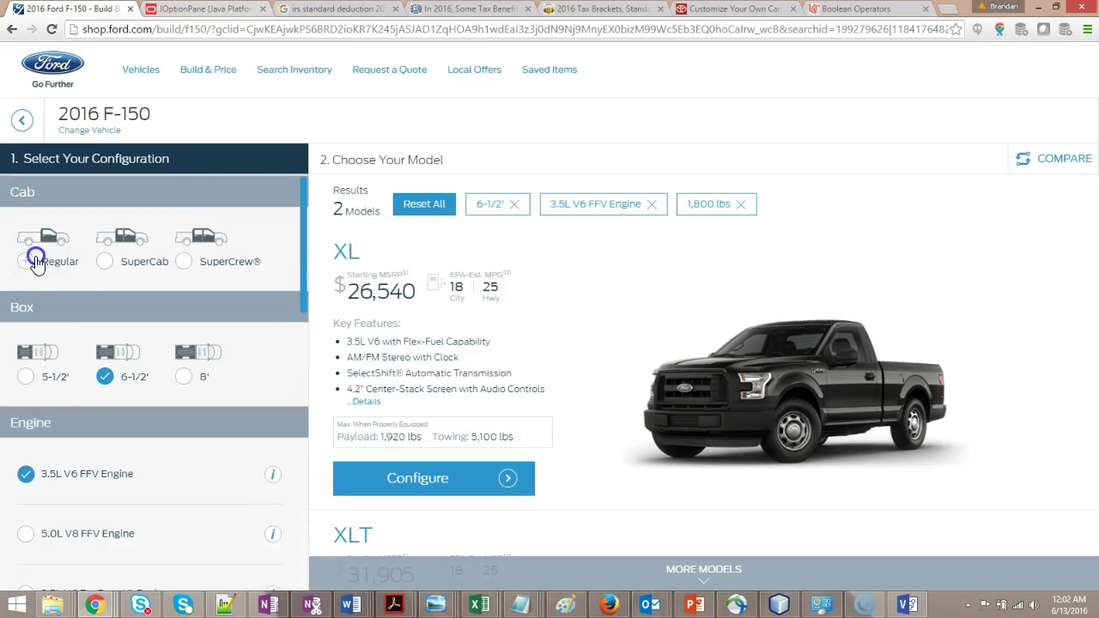
# Check the 3.5L V6 FFV engine with the Regular cab in every box length and the SuperCab with 8' and 5-1/2' boxes
pyautogui.click(27, 261)
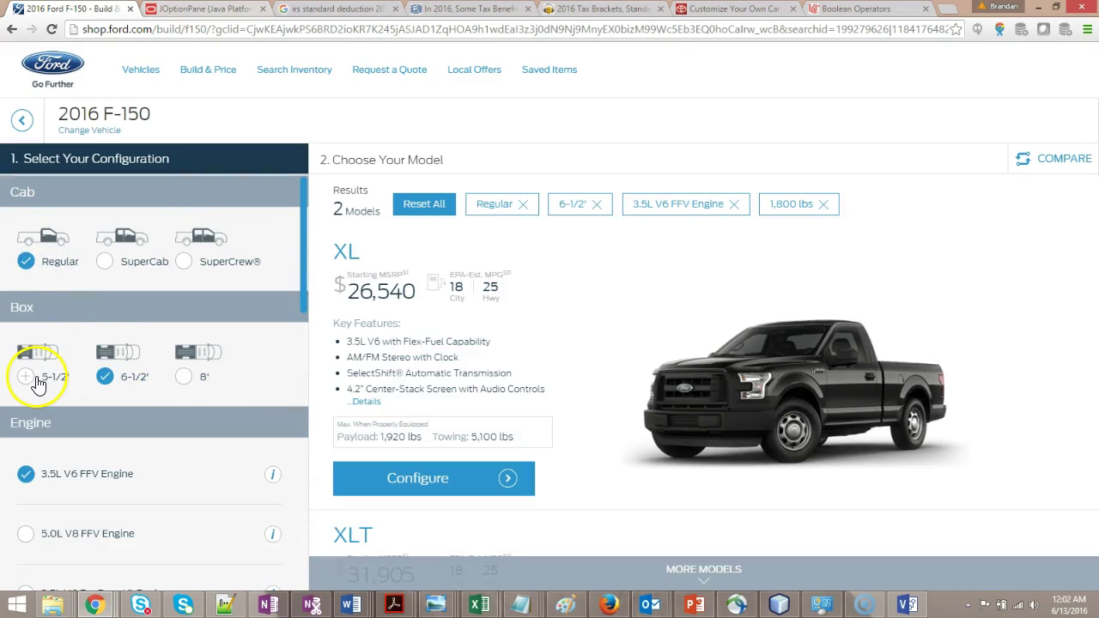
pyautogui.click(184, 376)
pyautogui.click(41, 381)
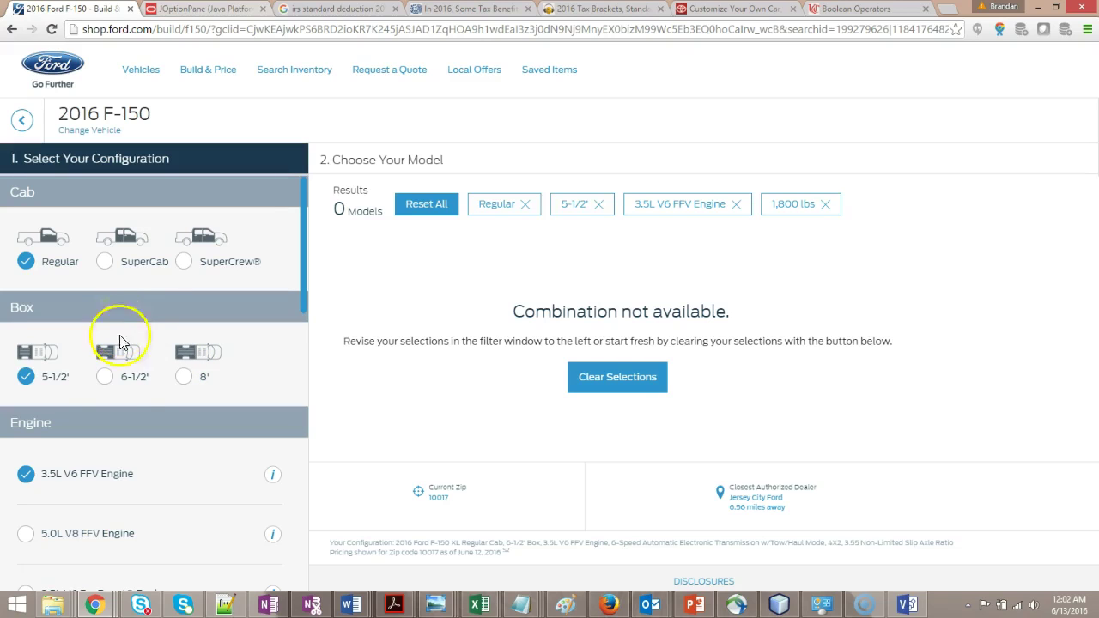
pyautogui.click(107, 385)
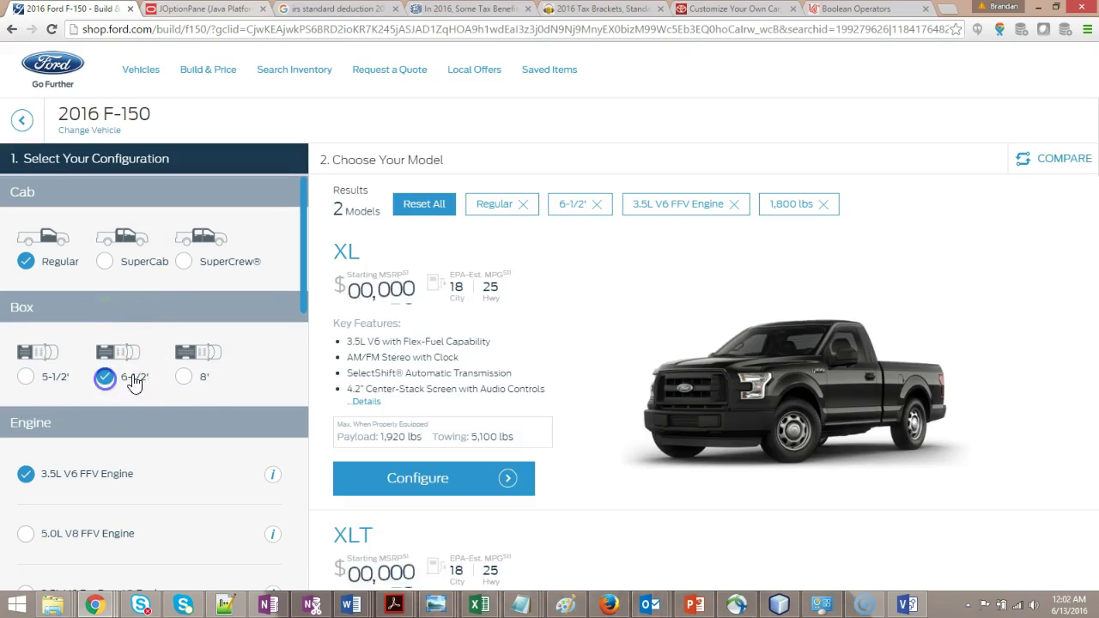
pyautogui.click(184, 380)
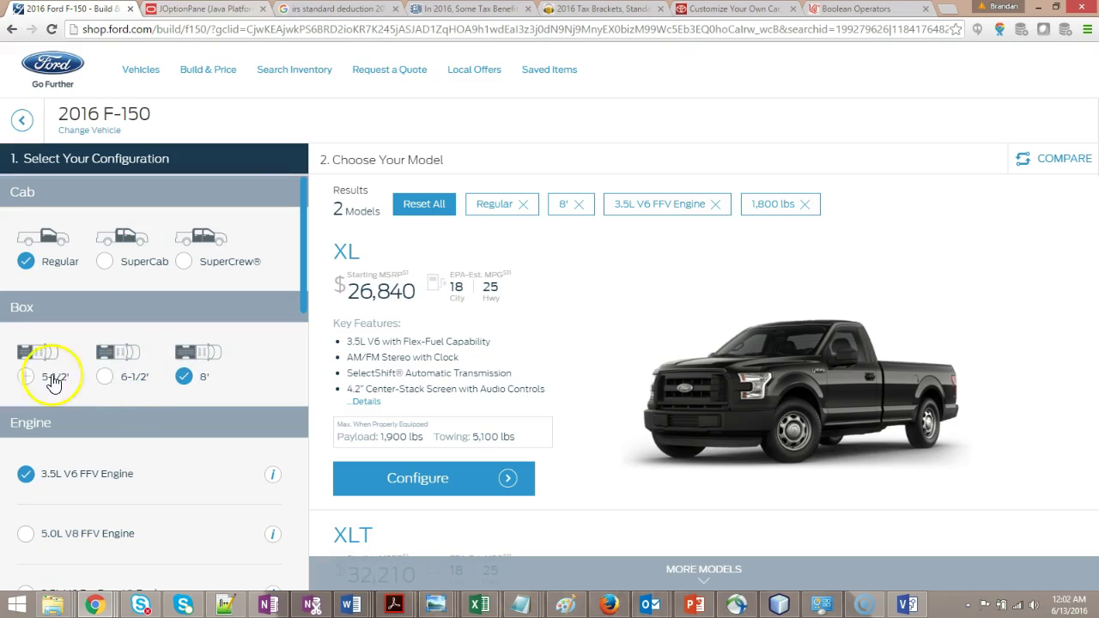
pyautogui.click(103, 261)
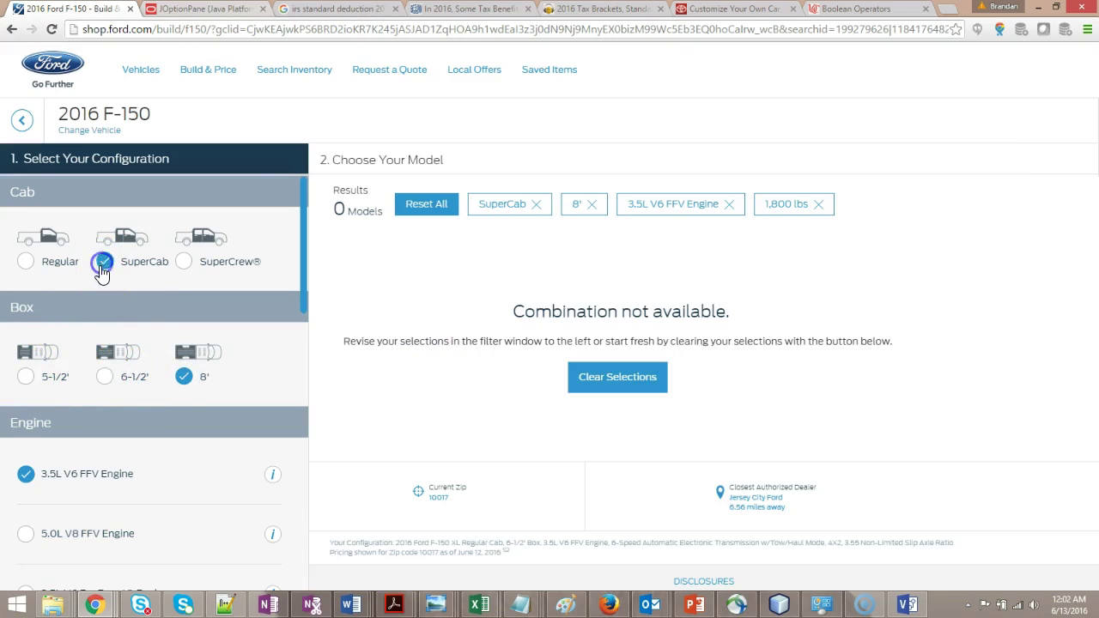
pyautogui.click(26, 375)
# Switch back to the Regular cab and compare its 5-1/2', 6-1/2' and 8' box options
pyautogui.click(26, 261)
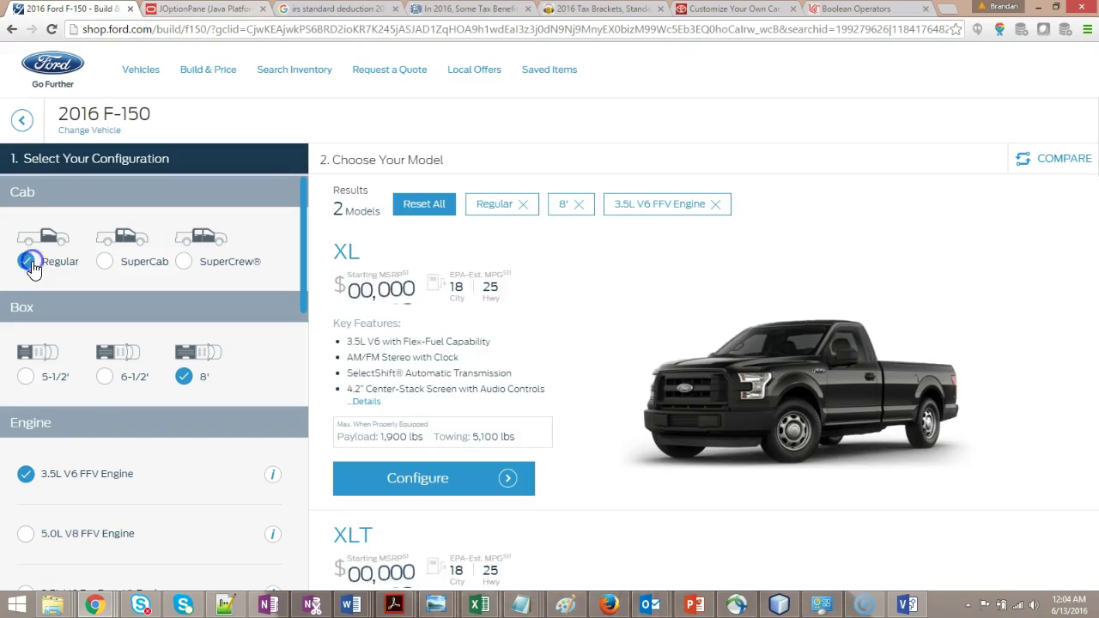
pyautogui.click(28, 376)
pyautogui.click(104, 376)
pyautogui.click(182, 378)
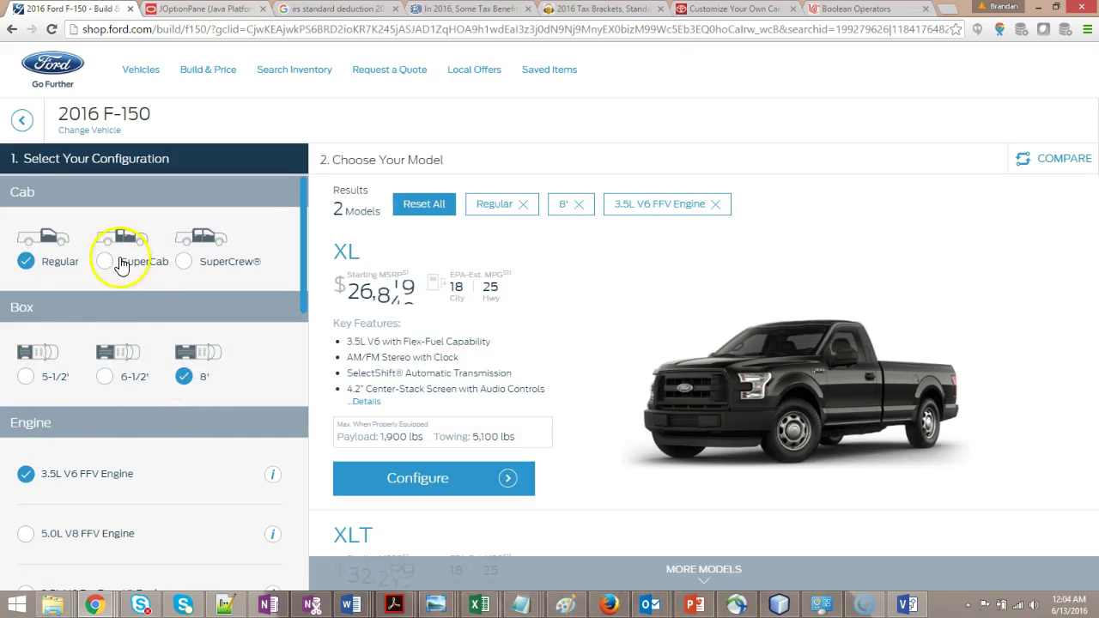
# Check availability of the SuperCab with the 5-1/2' and 6-1/2' boxes
pyautogui.click(27, 375)
pyautogui.click(107, 263)
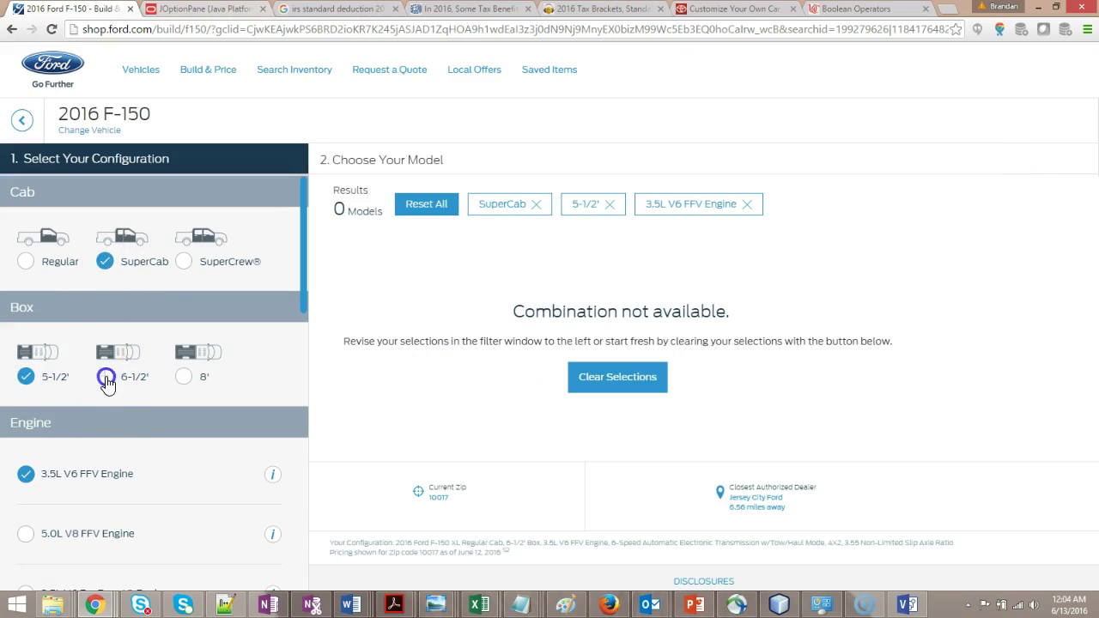
pyautogui.click(104, 376)
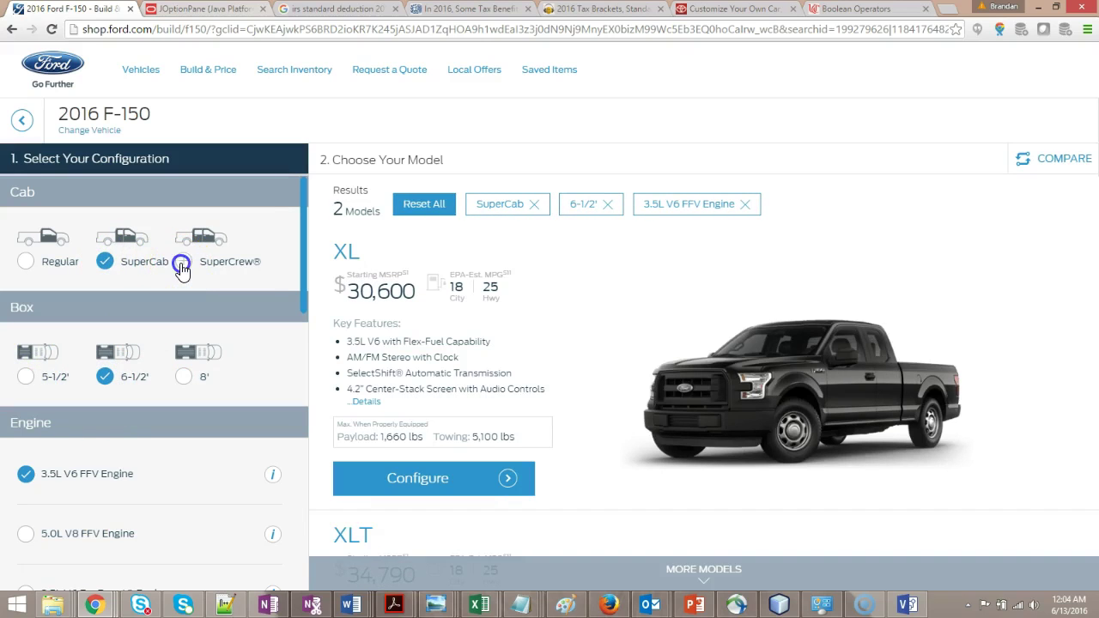
# Check availability of the SuperCrew cab with the 6-1/2', 5-1/2' and 8' boxes, including with the 3.5L V6 EcoBoost engine
pyautogui.click(181, 263)
pyautogui.click(105, 378)
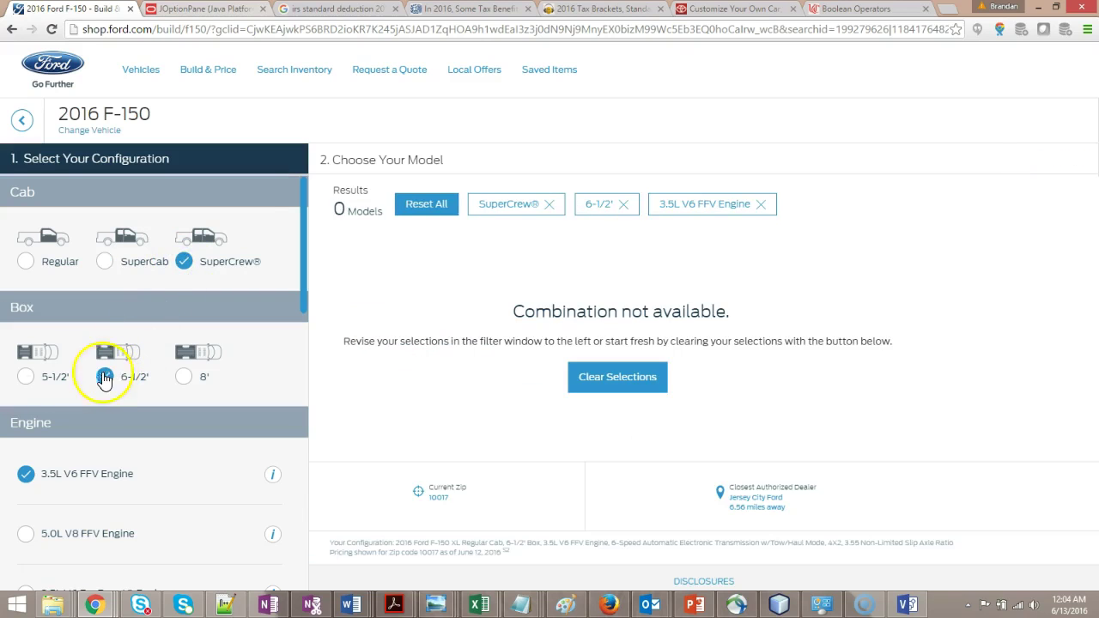
pyautogui.click(28, 375)
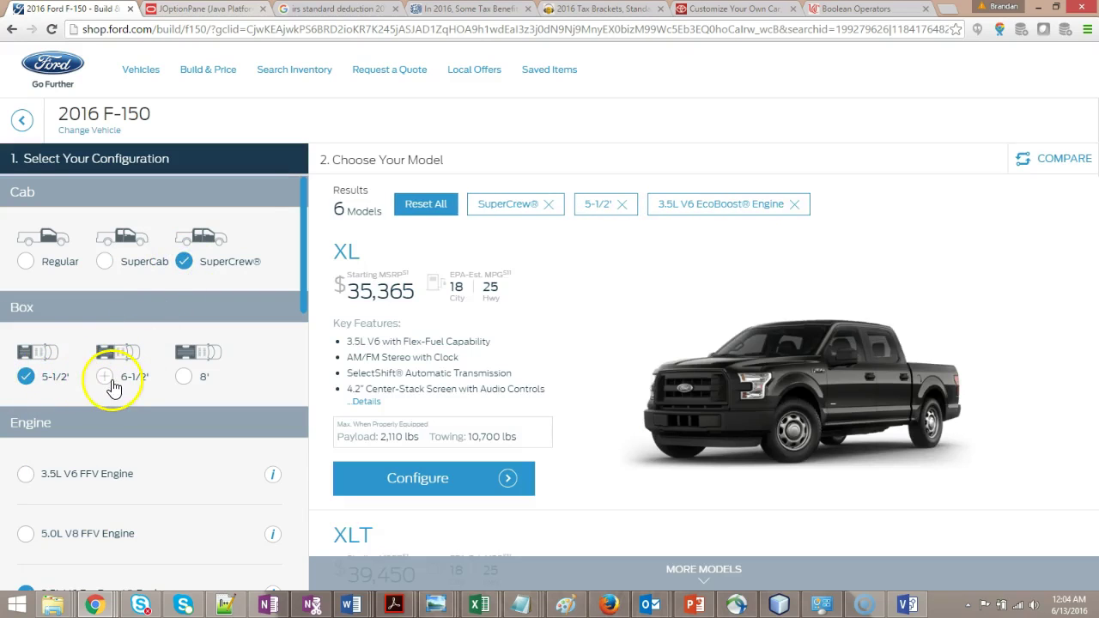
pyautogui.click(110, 381)
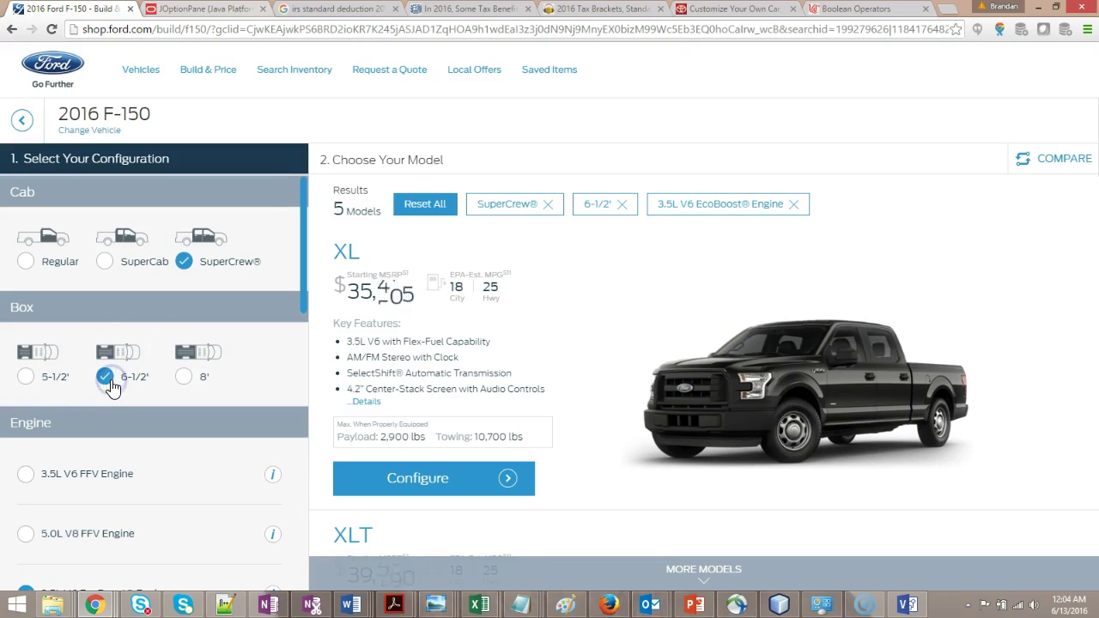
pyautogui.click(182, 378)
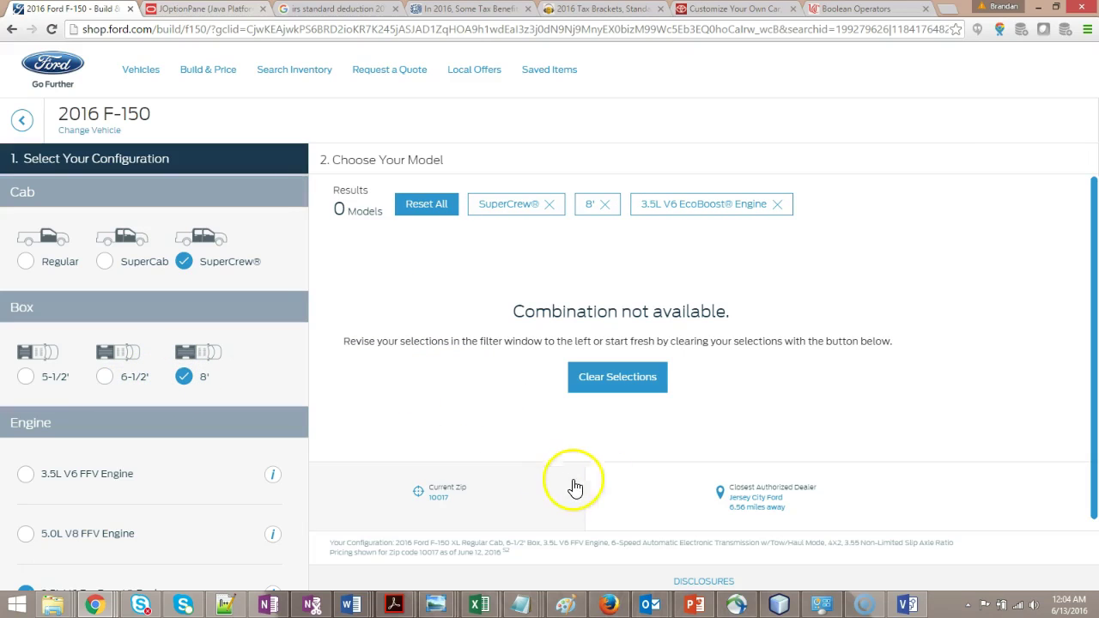
# Switch to the blank Visio drawing and add a Start/End shape labelled "Start" centred near the top of the page
pyautogui.click(907, 605)
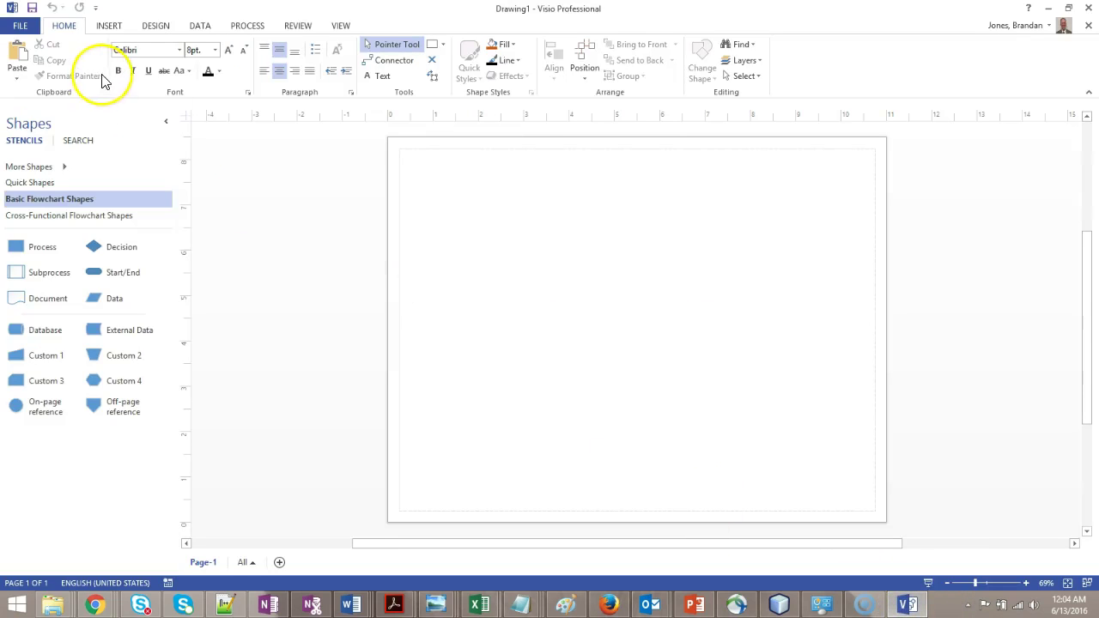
pyautogui.scroll(2, 56, 279)
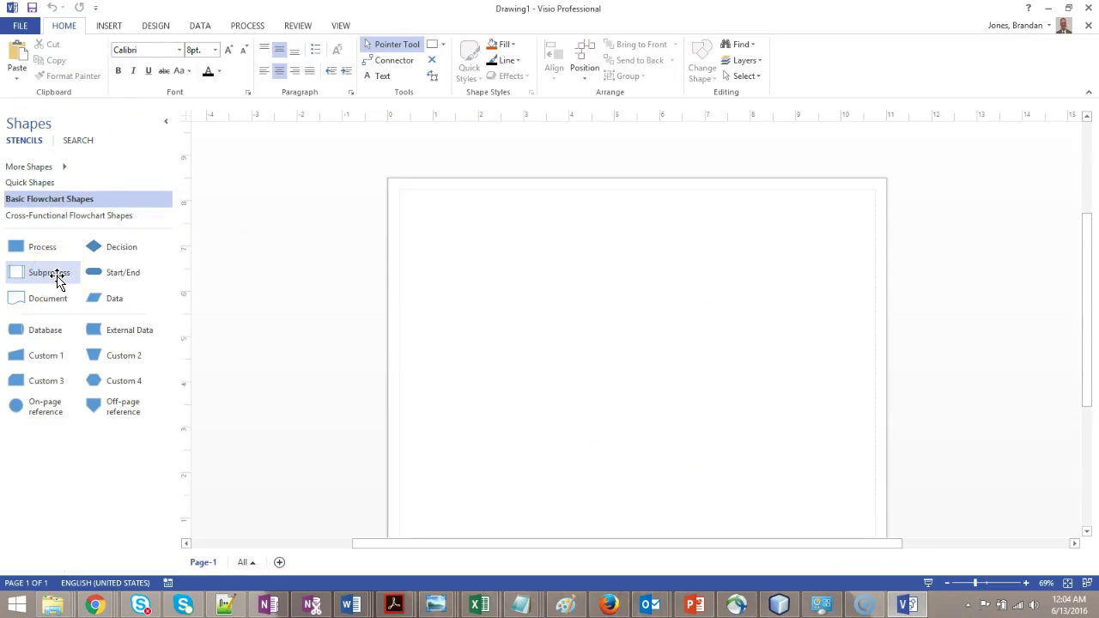
pyautogui.moveTo(90, 272); pyautogui.dragTo(640, 255)
pyautogui.doubleClick(645, 254)
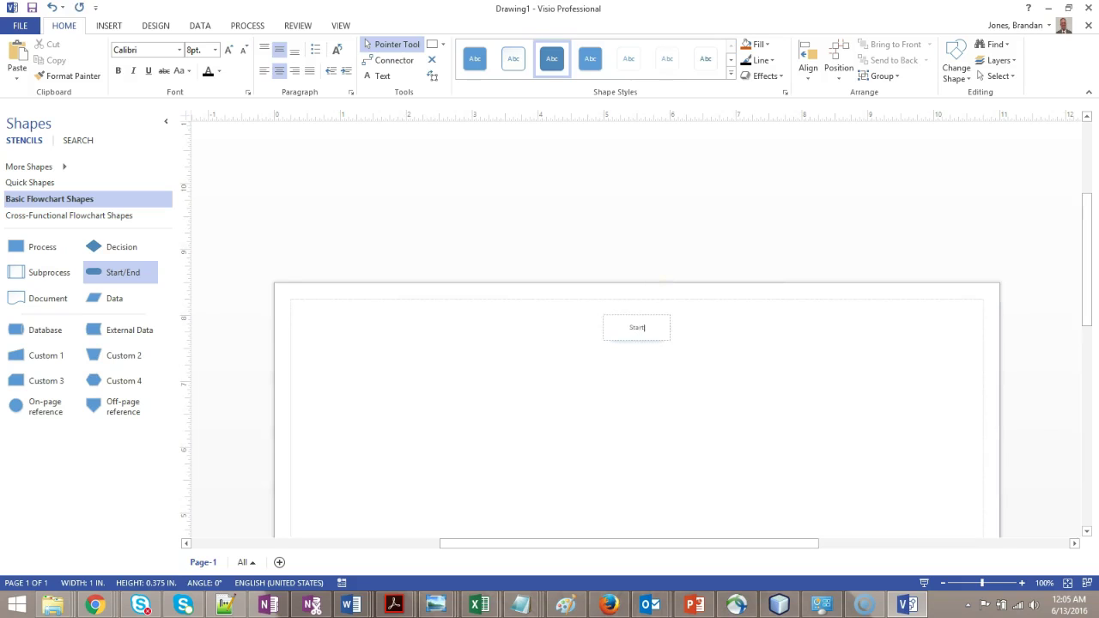
pyautogui.click(711, 363)
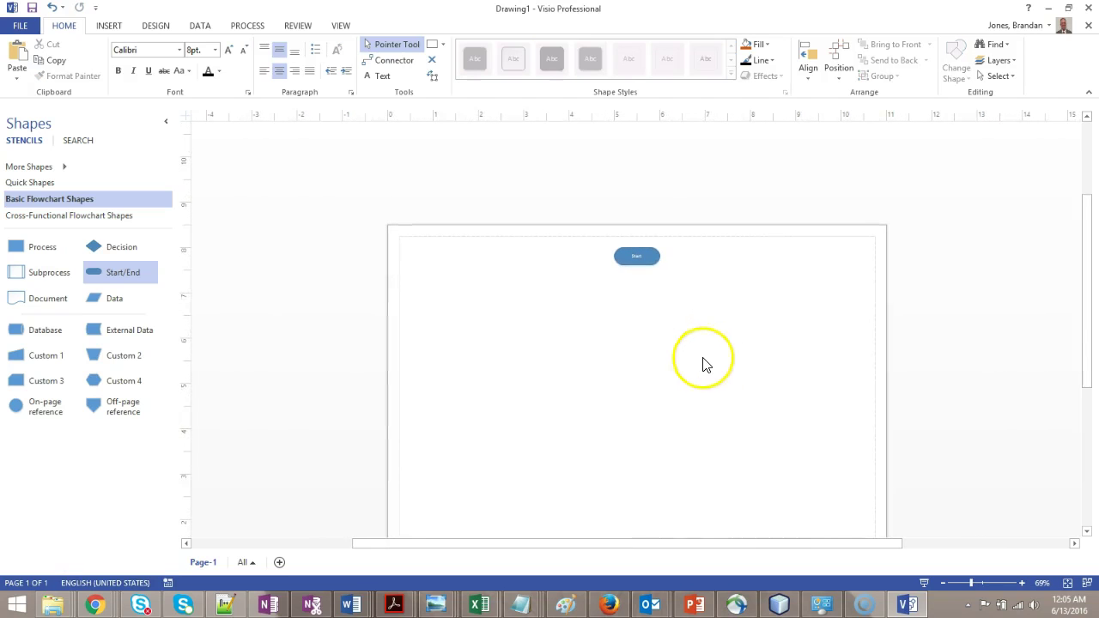
# Add a second Start/End shape labelled "End" directly below the Start shape, in the lower part of the page
pyautogui.moveTo(128, 277); pyautogui.dragTo(634, 516)
pyautogui.doubleClick(637, 517)
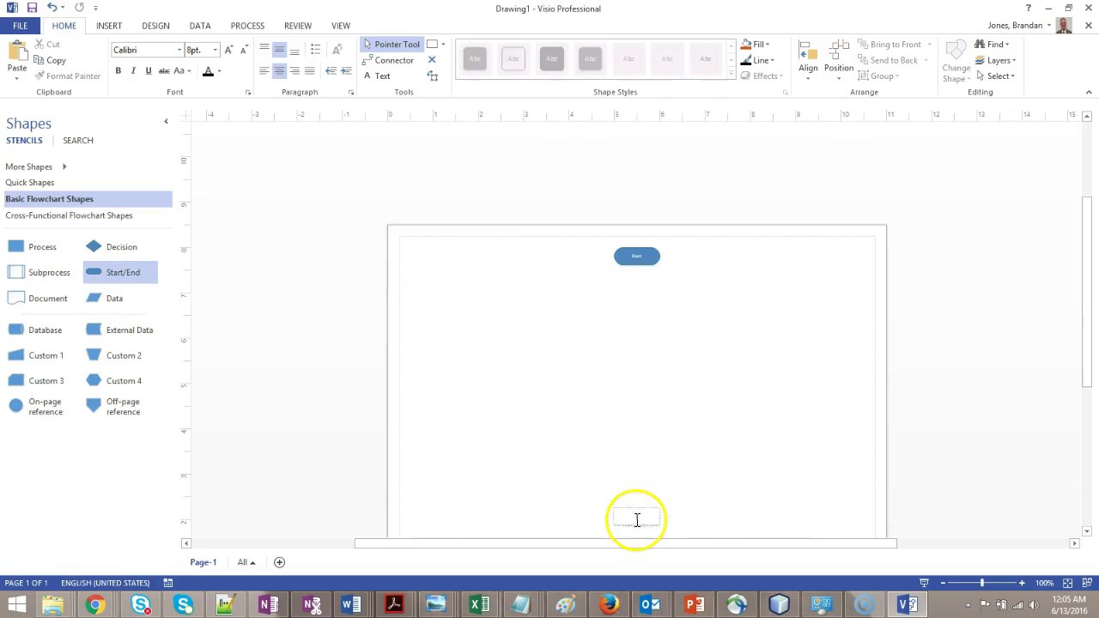
pyautogui.write('Ebd')
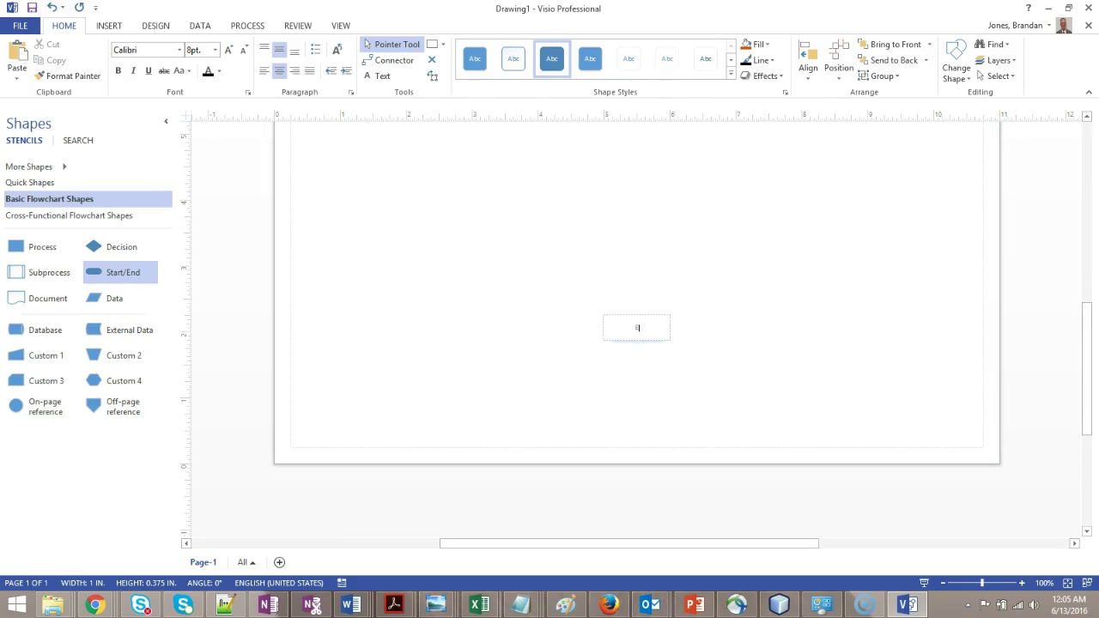
pyautogui.click(779, 436)
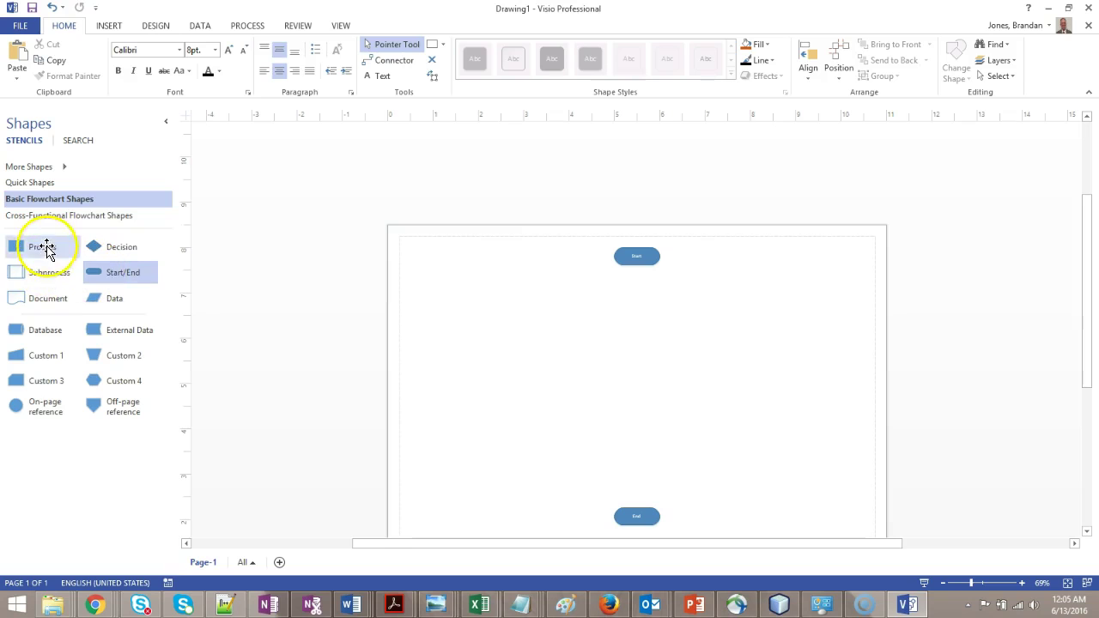
# Add a Decision shape labelled "Double Cab?" directly below the Start shape
pyautogui.moveTo(123, 256); pyautogui.dragTo(642, 298)
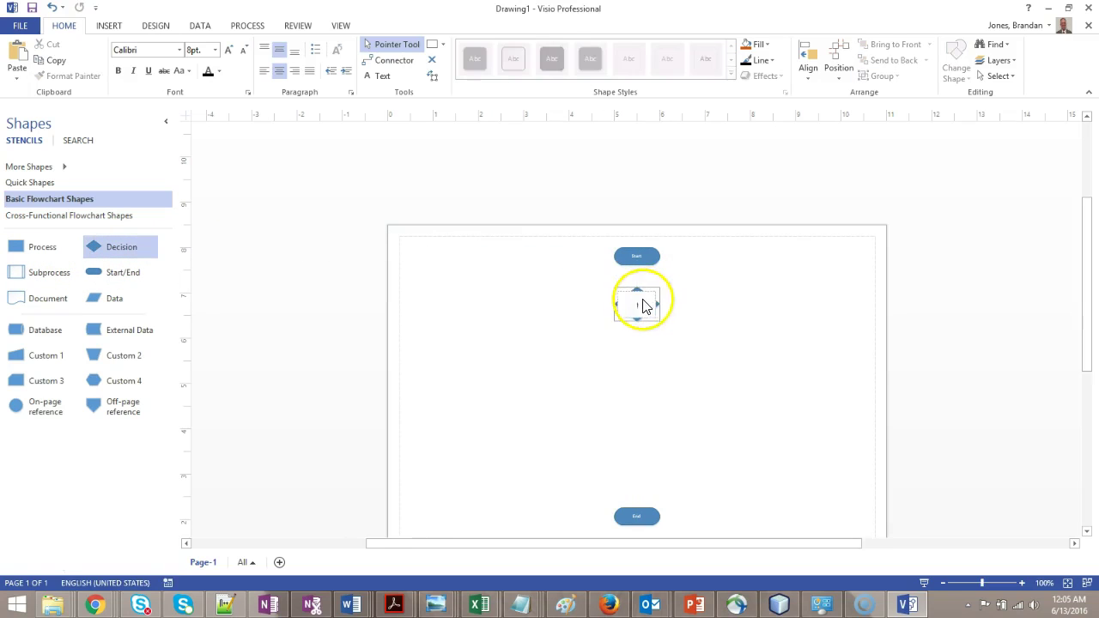
pyautogui.scroll(2, 645, 306)
pyautogui.doubleClick(645, 306)
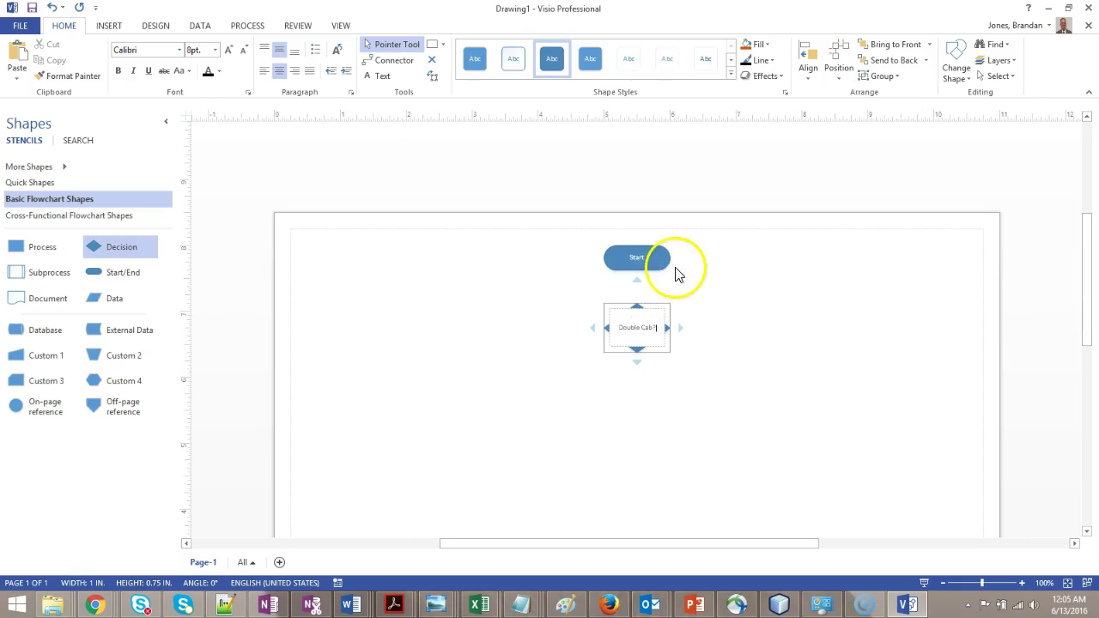
# Connect the Start shape to the "Double Cab?" decision with an arrow
pyautogui.click(639, 270)
pyautogui.moveTo(638, 279)
pyautogui.moveTo(638, 279); pyautogui.dragTo(675, 351)
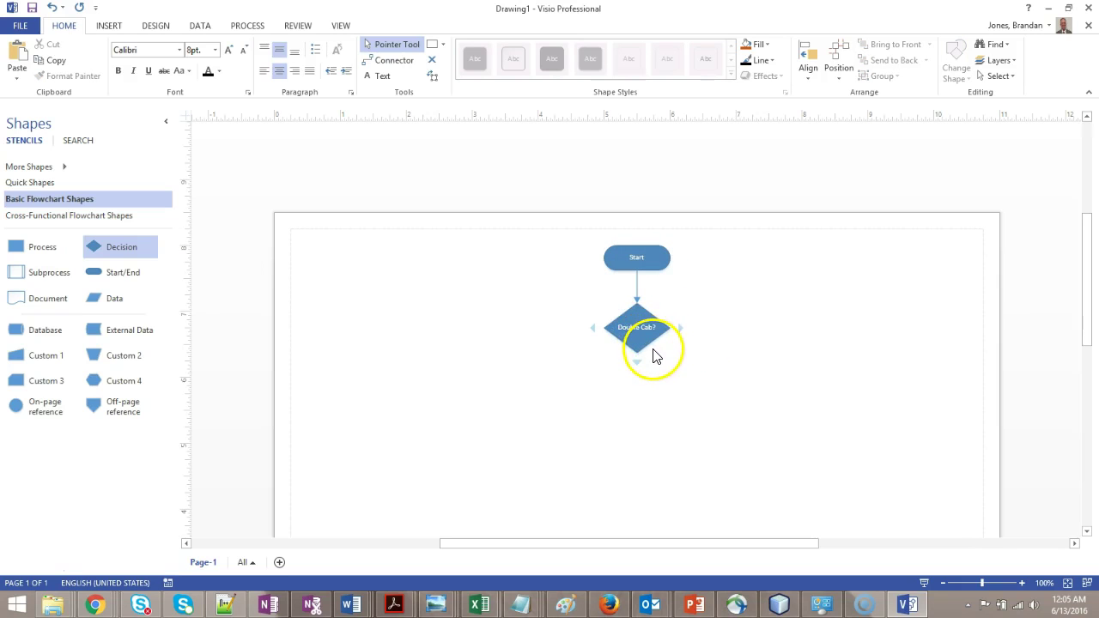
# Add a Decision shape labelled "Long Bed?" to the right of the "Double Cab?" decision, connected from it by an arrow
pyautogui.moveTo(679, 329)
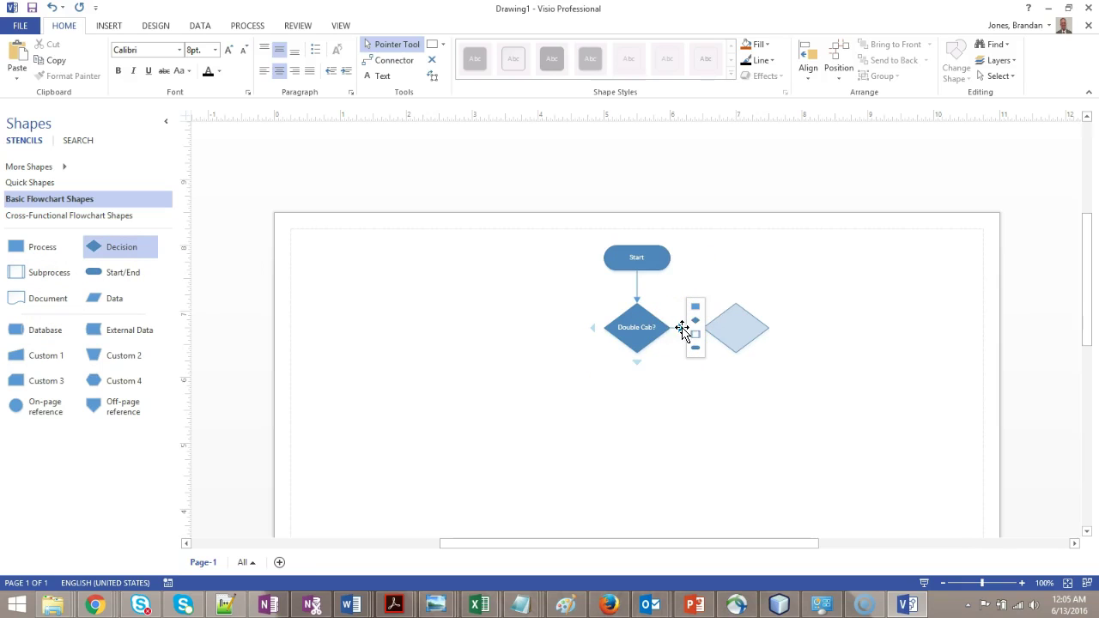
pyautogui.click(699, 324)
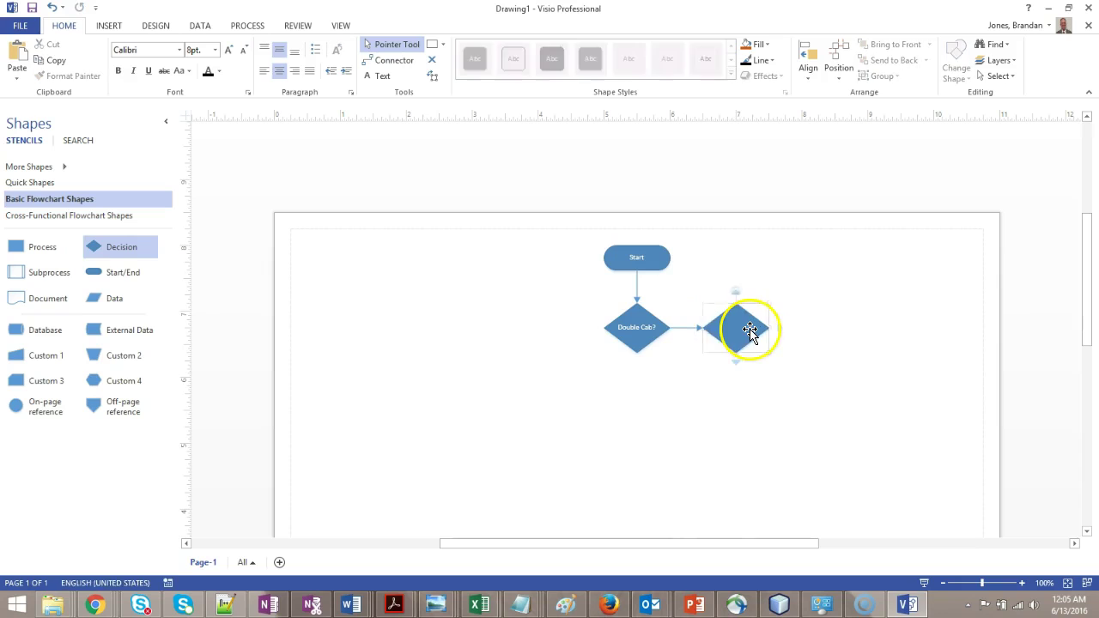
pyautogui.doubleClick(752, 328)
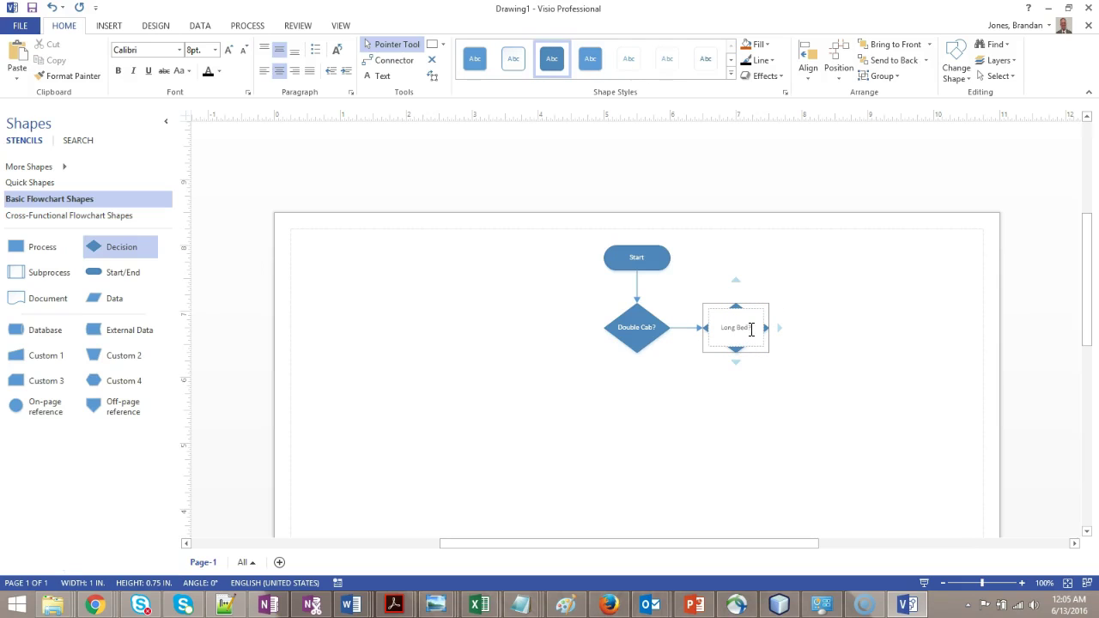
pyautogui.click(837, 412)
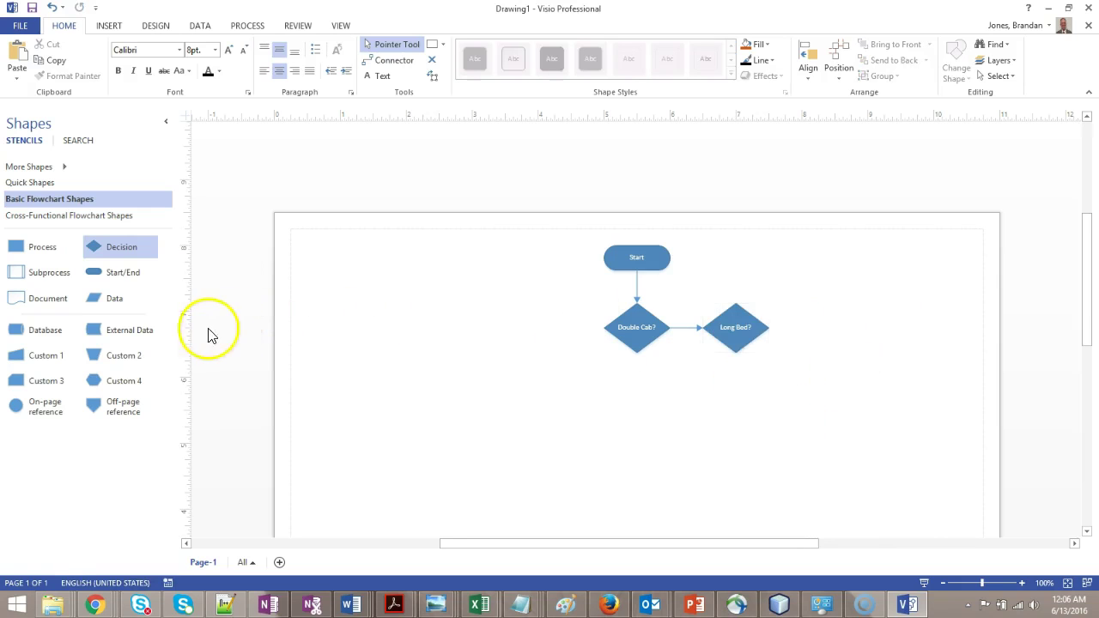
# Add a Process shape labelled "Show Error Message." to the right of the "Long Bed?" decision
pyautogui.moveTo(45, 252); pyautogui.dragTo(842, 328)
pyautogui.doubleClick(841, 327)
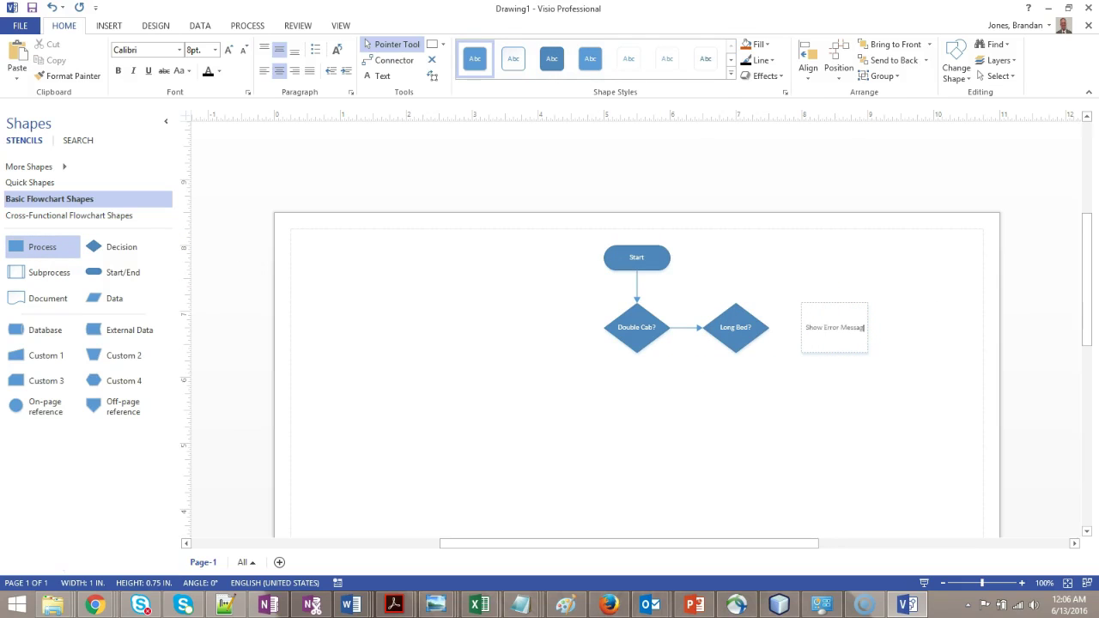
pyautogui.click(844, 412)
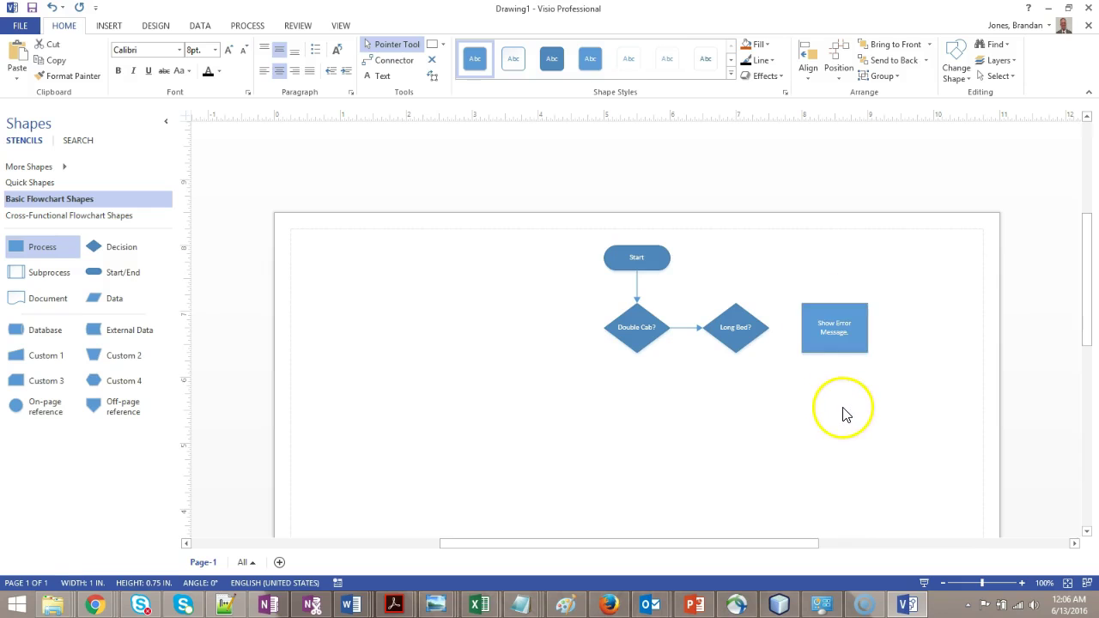
# Label the arrow from "Double Cab?" to "Long Bed?" with "Yes"
pyautogui.scroll(-2, 833, 403)
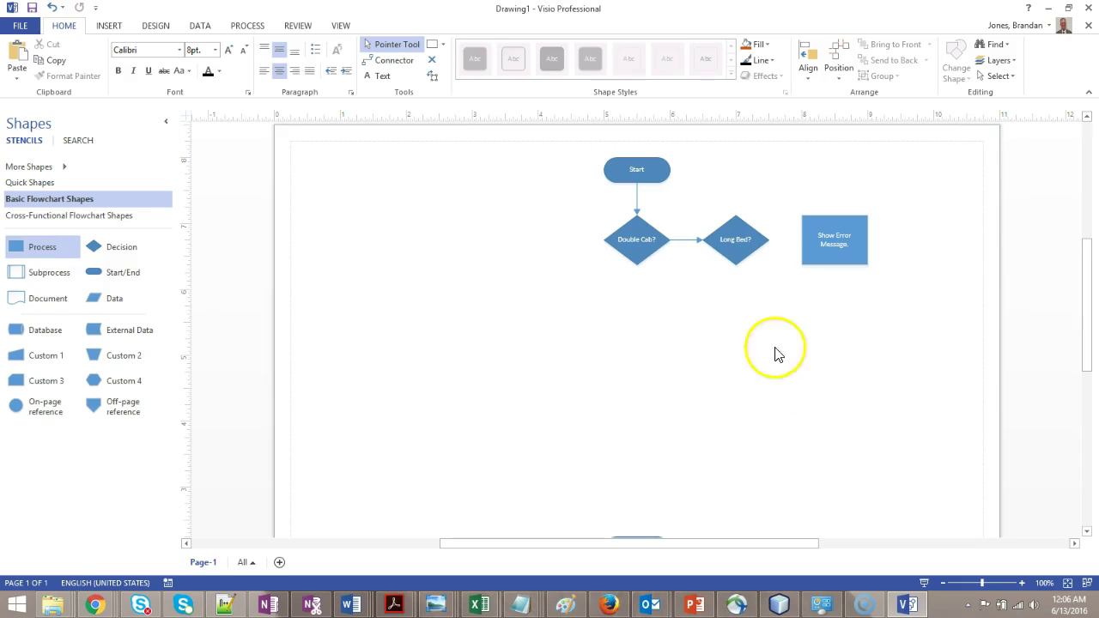
pyautogui.click(683, 240)
pyautogui.write('No')
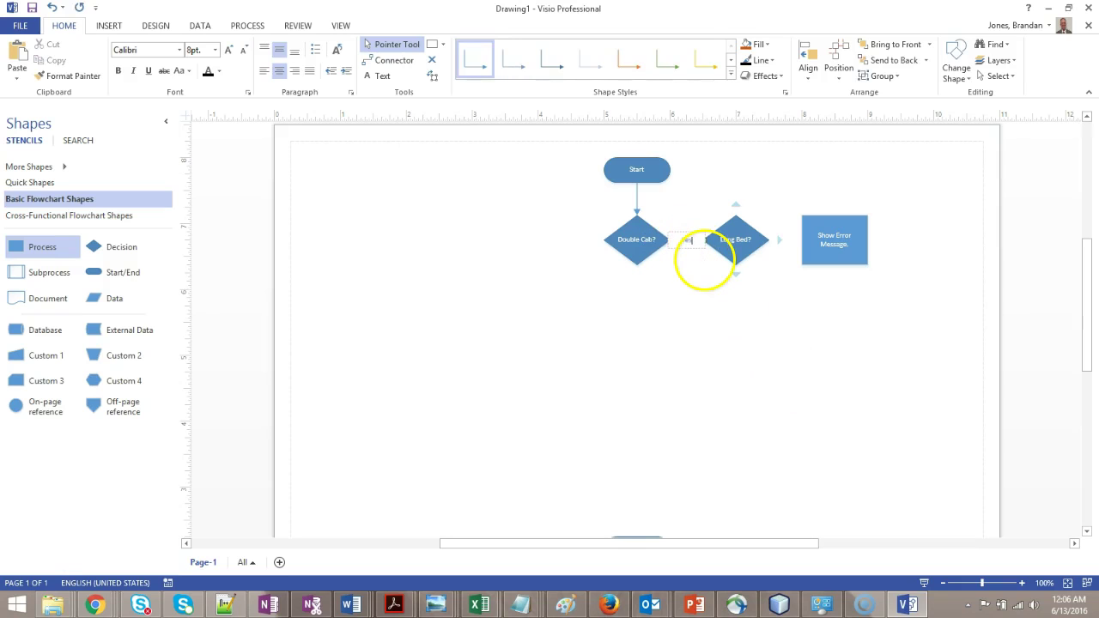
pyautogui.click(730, 296)
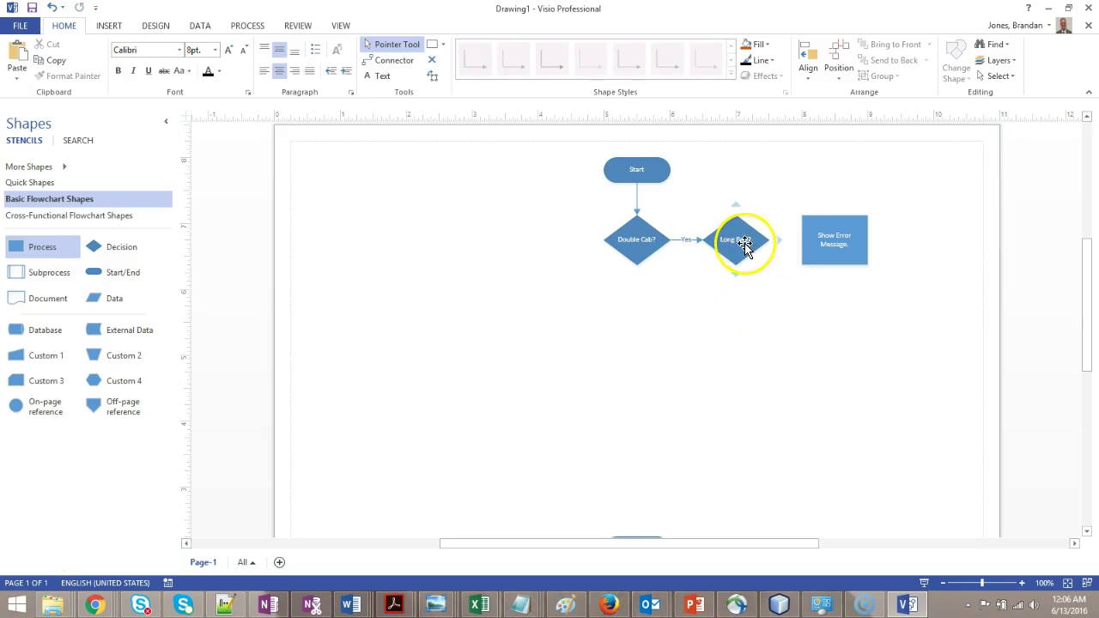
# Connect the "Long Bed?" decision to the "Show Error Message." process with an arrow labelled "Yes"
pyautogui.click(777, 243)
pyautogui.write('Yes')
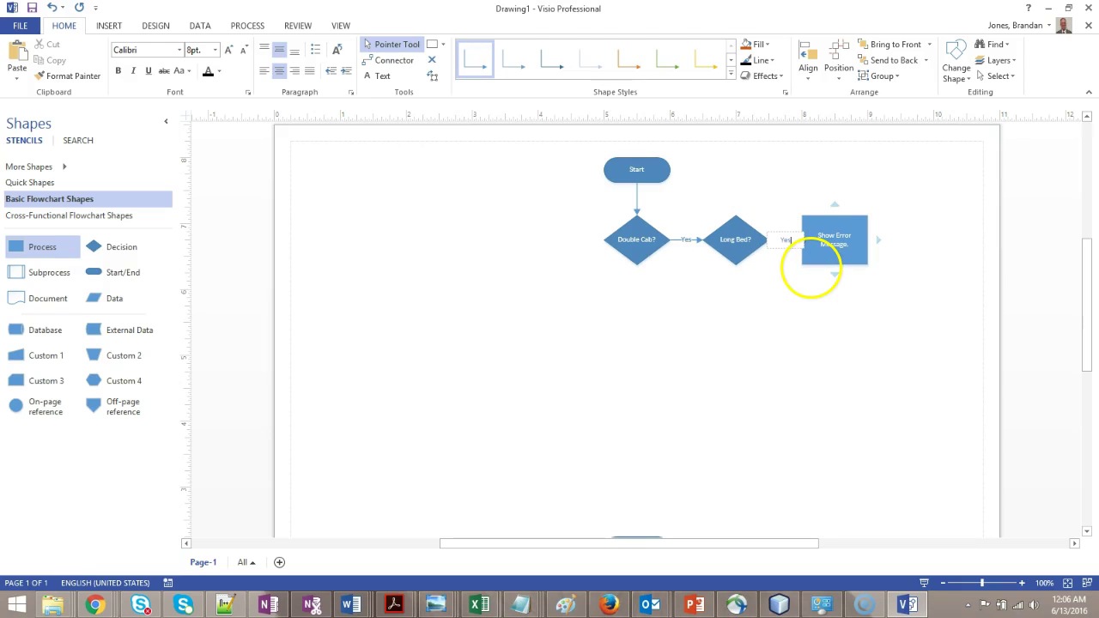
pyautogui.click(803, 364)
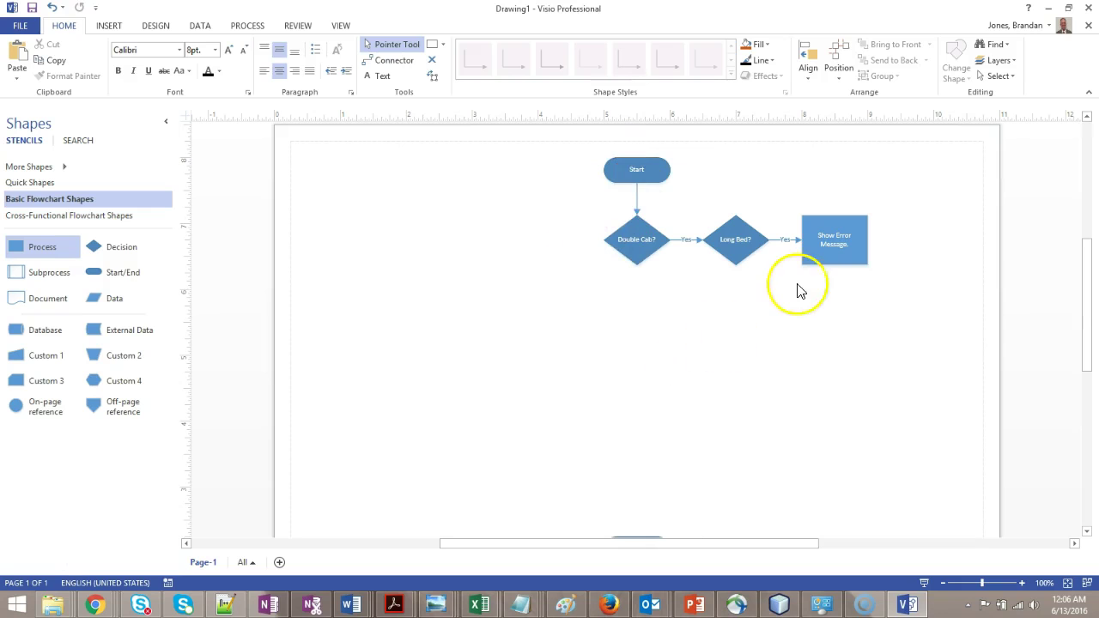
# Connect the underside of the "Show Error Message." process to the End shape with an arrow
pyautogui.moveTo(833, 274); pyautogui.dragTo(637, 503)
pyautogui.scroll(1, 915, 341)
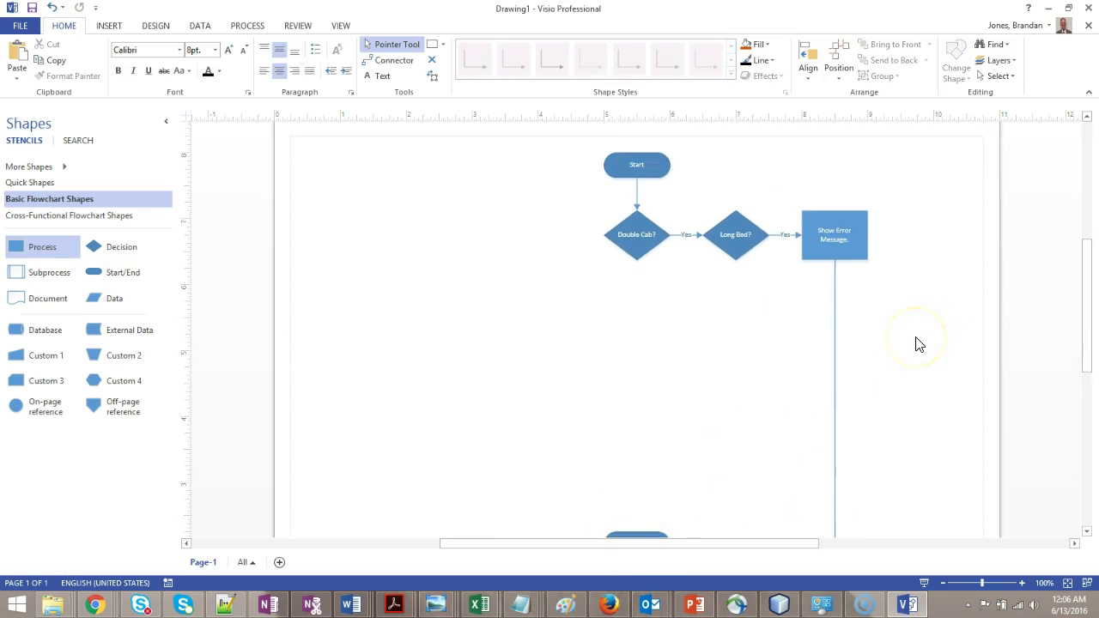
pyautogui.scroll(-1, 916, 341)
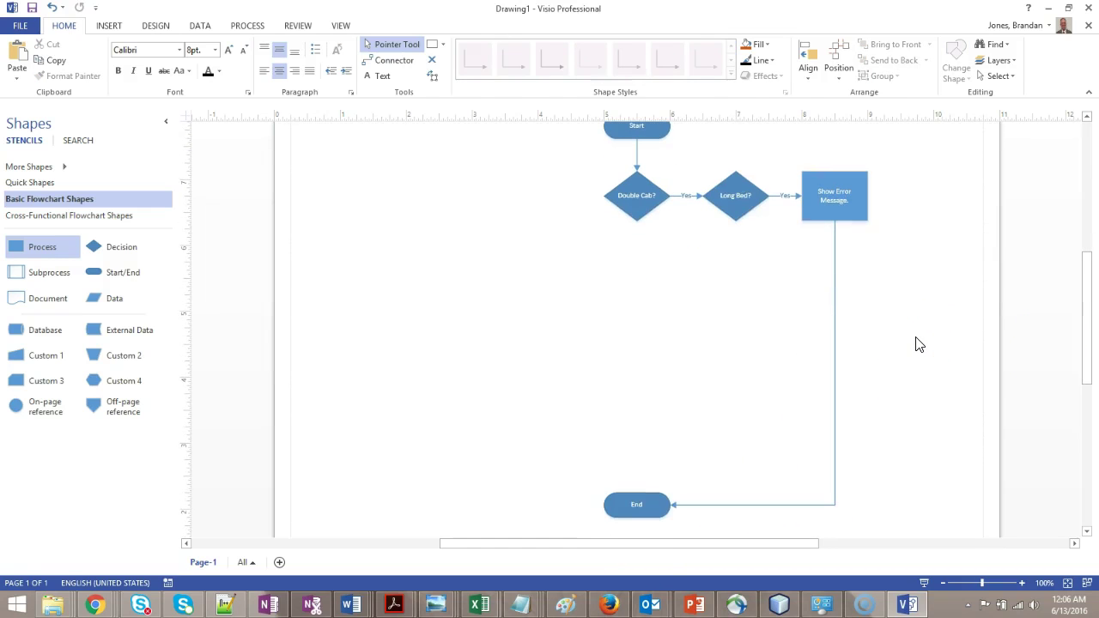
# Add a connected Process shape directly below the "Long Bed?" decision and label the connecting arrow "No"
pyautogui.click(736, 197)
pyautogui.moveTo(744, 238)
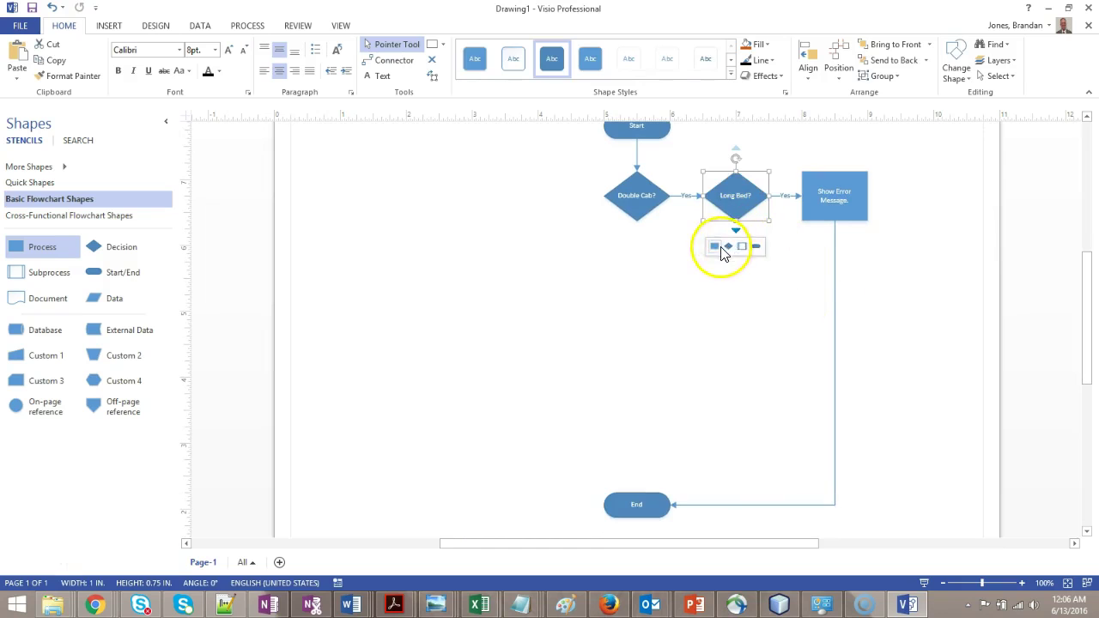
pyautogui.click(715, 246)
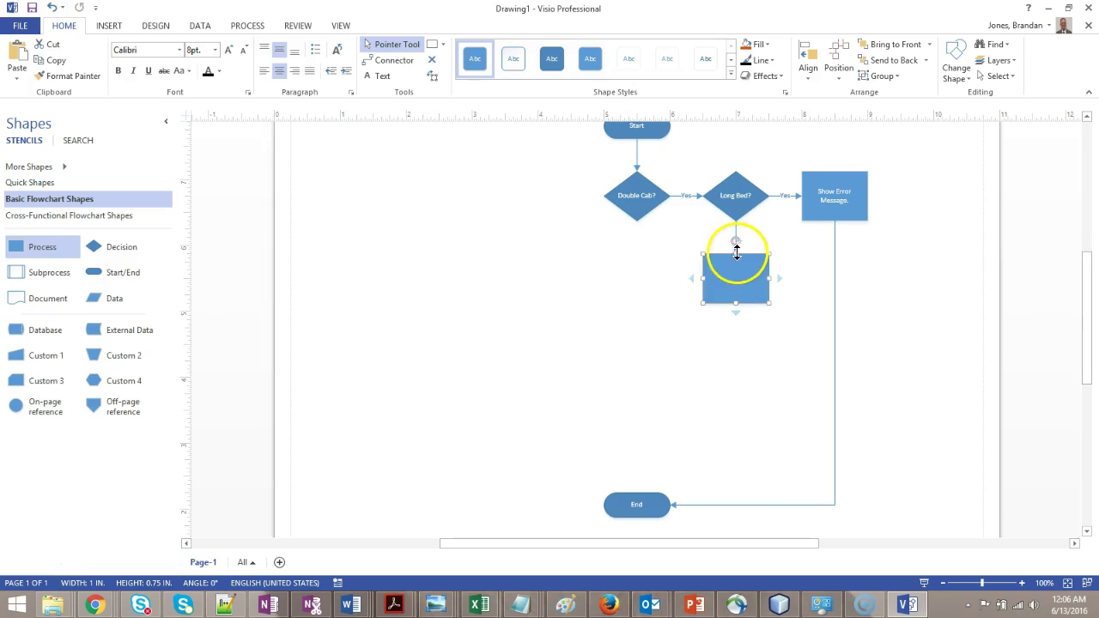
pyautogui.click(736, 233)
pyautogui.doubleClick(736, 233)
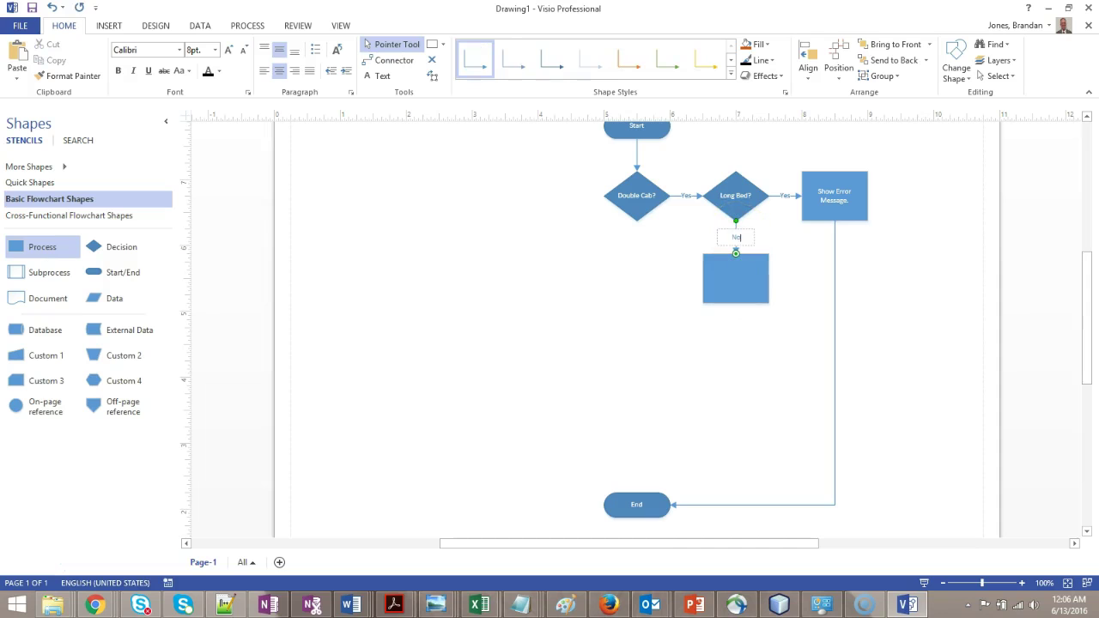
pyautogui.write('No')
pyautogui.click(790, 253)
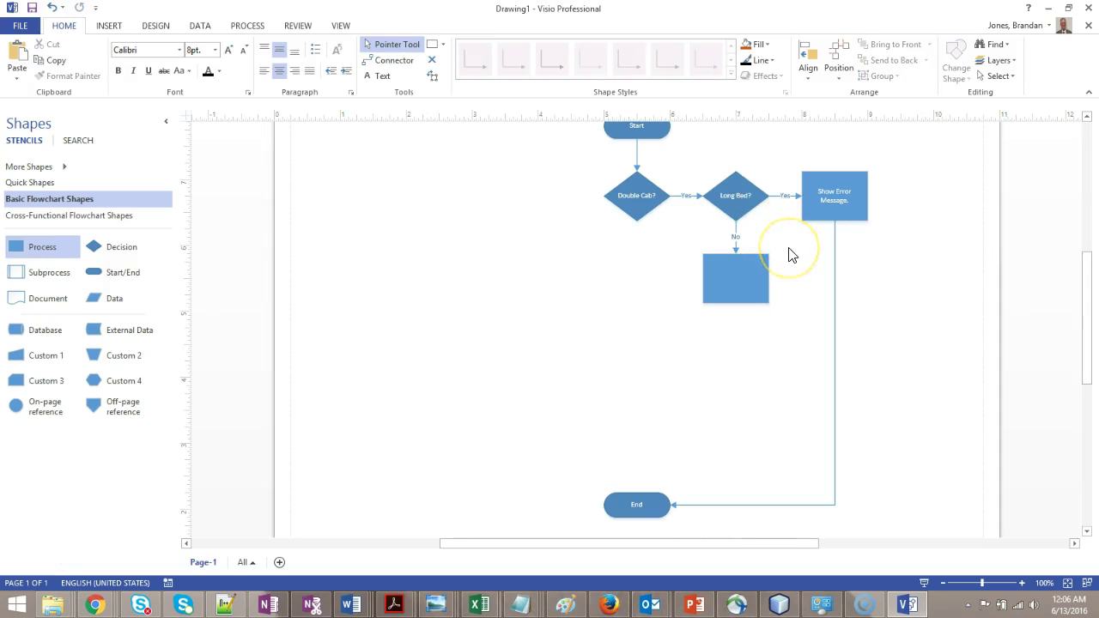
# Label the process below "Long Bed?" as "Show valid confirmation" and connect it to the End shape
pyautogui.doubleClick(740, 278)
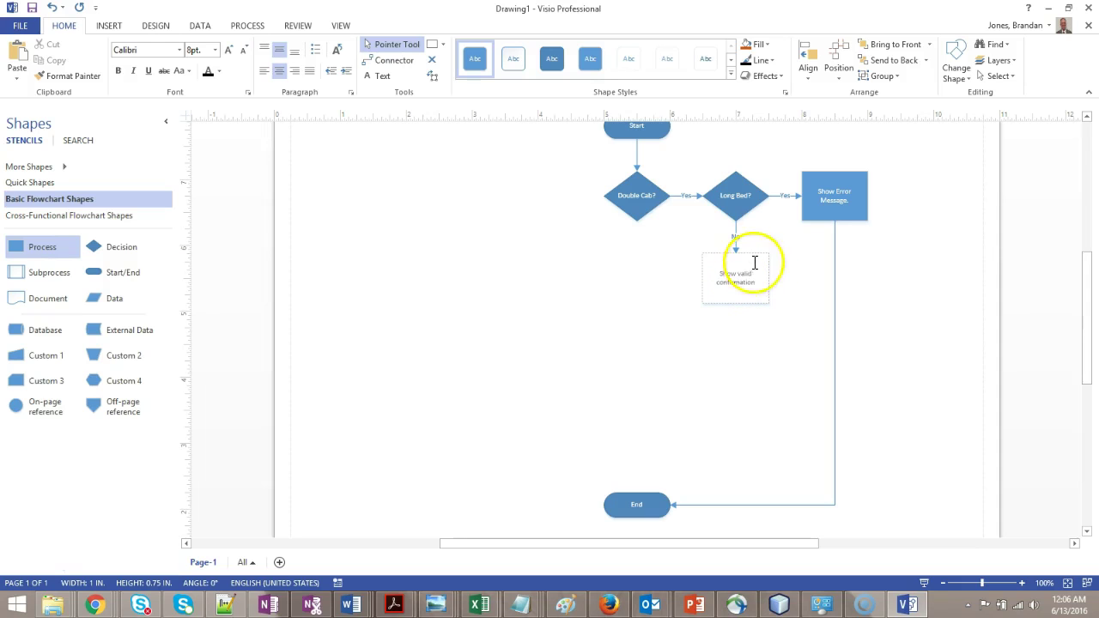
pyautogui.click(767, 338)
pyautogui.moveTo(734, 307); pyautogui.dragTo(637, 505)
pyautogui.click(731, 339)
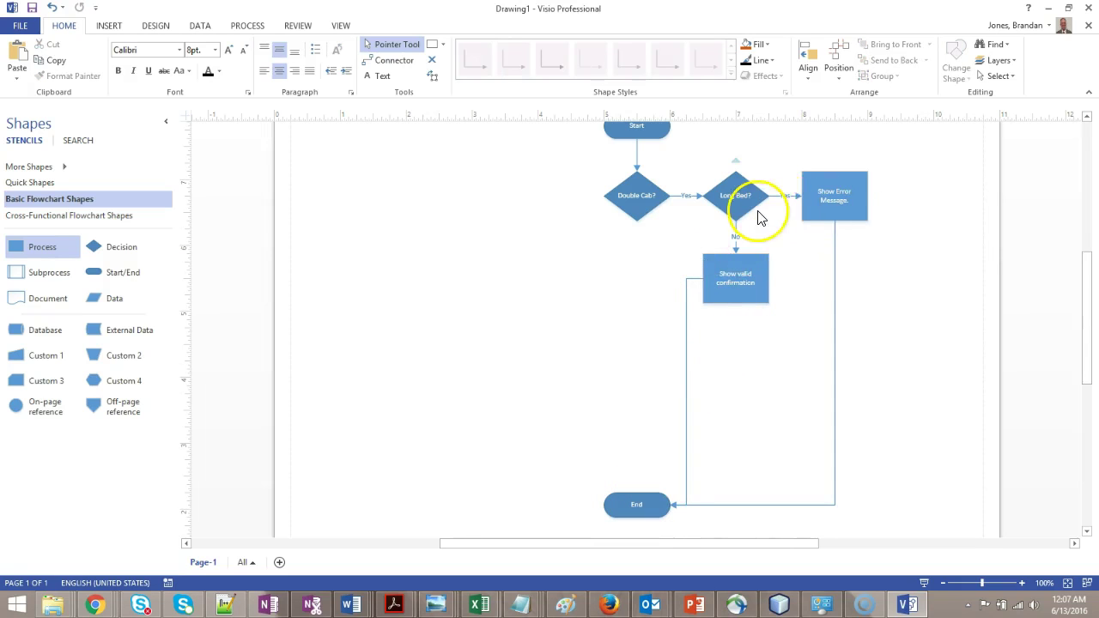
pyautogui.scroll(2, 761, 215)
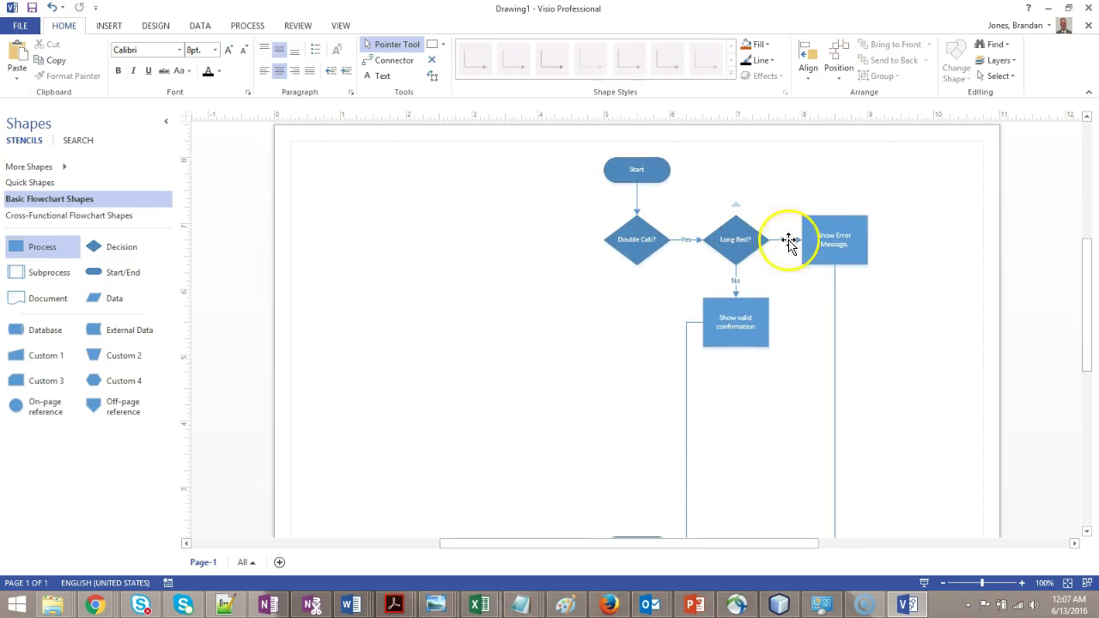
pyautogui.scroll(-2, 757, 255)
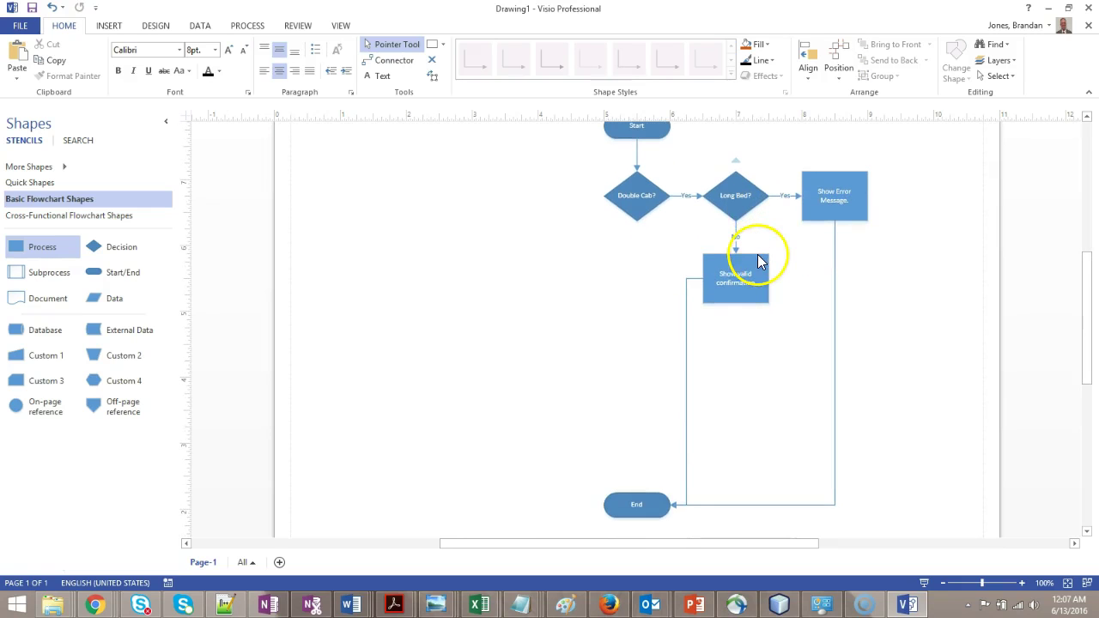
pyautogui.scroll(2, 739, 249)
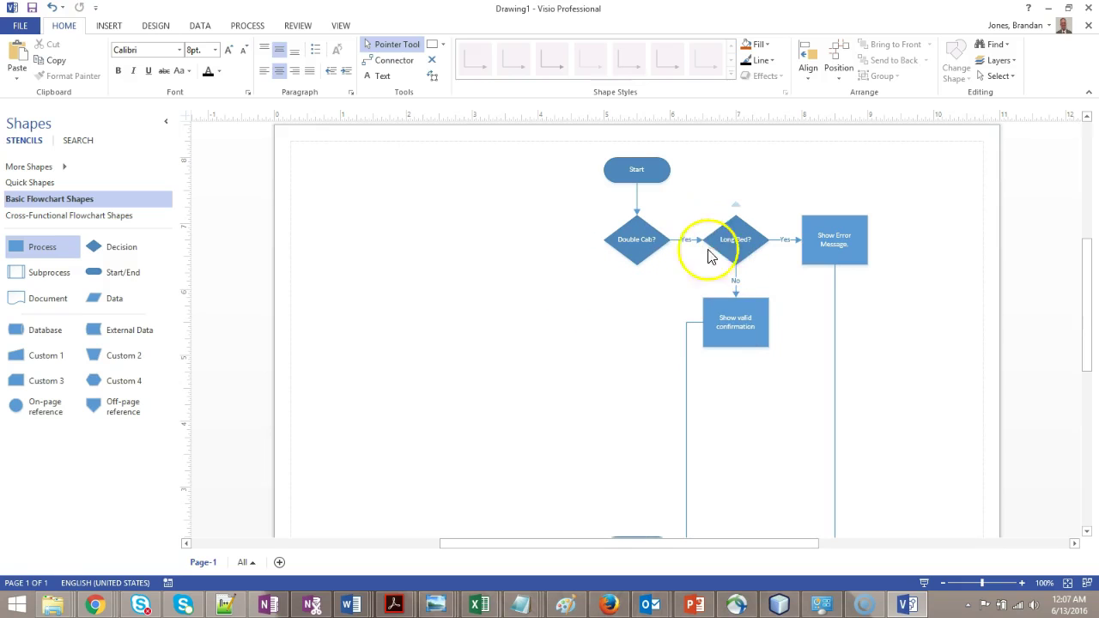
pyautogui.scroll(-1, 763, 292)
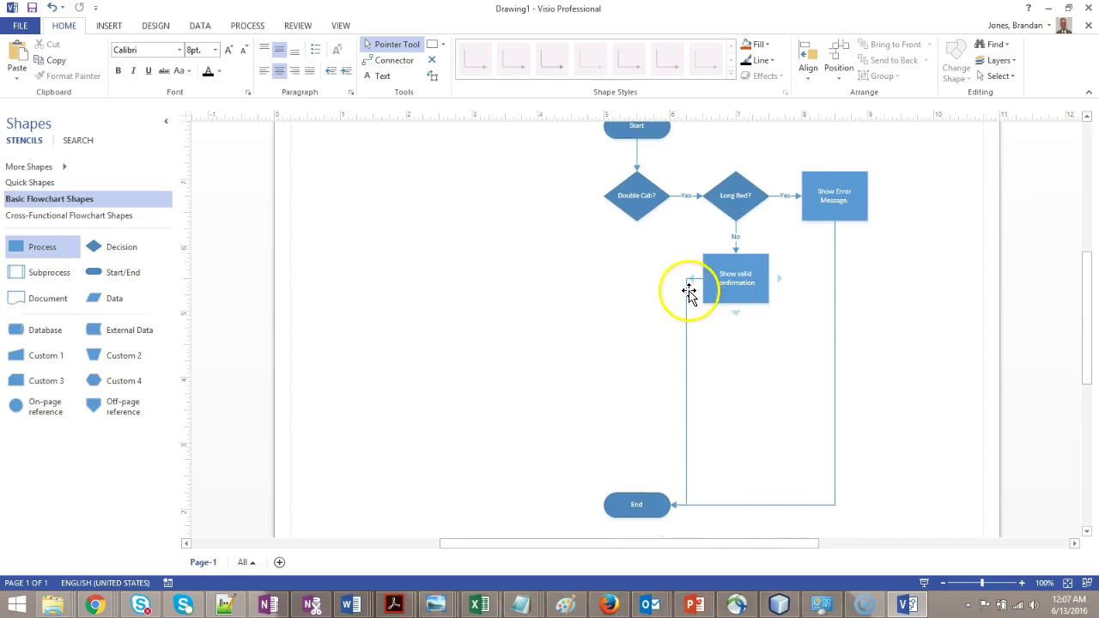
# Add a Decision shape labelled "Super Cab?" to the left of "Double Cab?", connected from it by an arrow labelled "No"
pyautogui.moveTo(767, 279)
pyautogui.scroll(1, 767, 279)
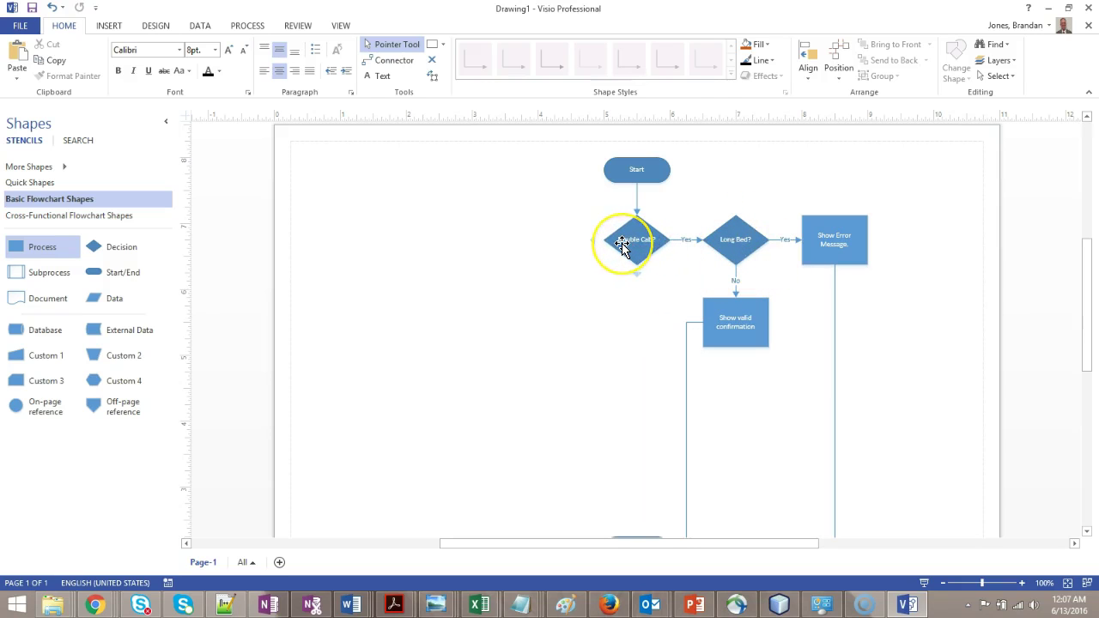
pyautogui.moveTo(593, 241)
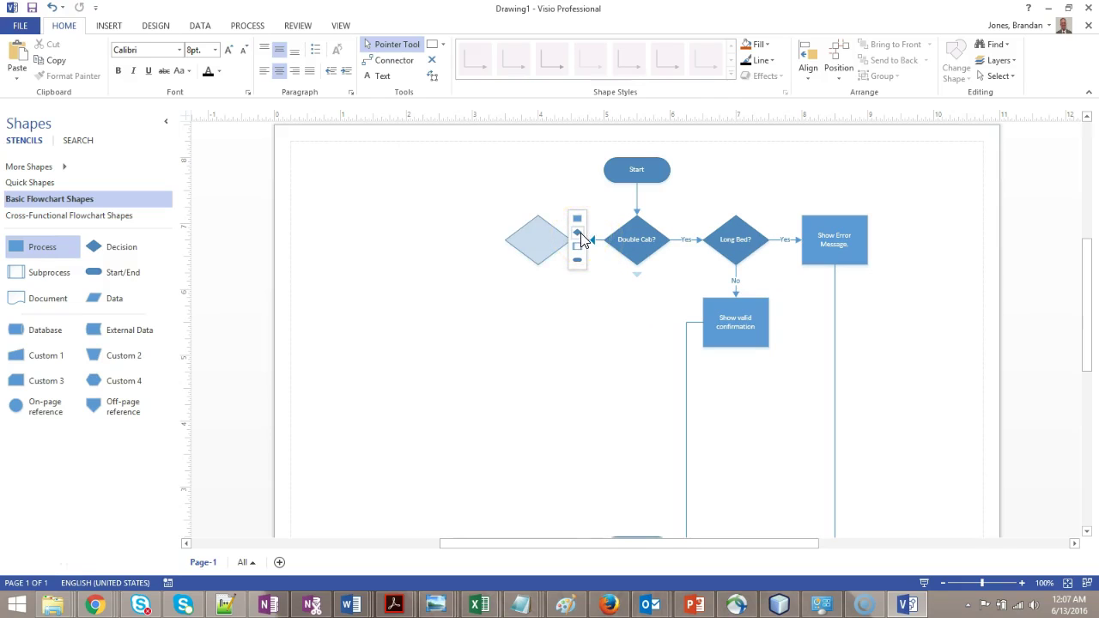
pyautogui.click(580, 231)
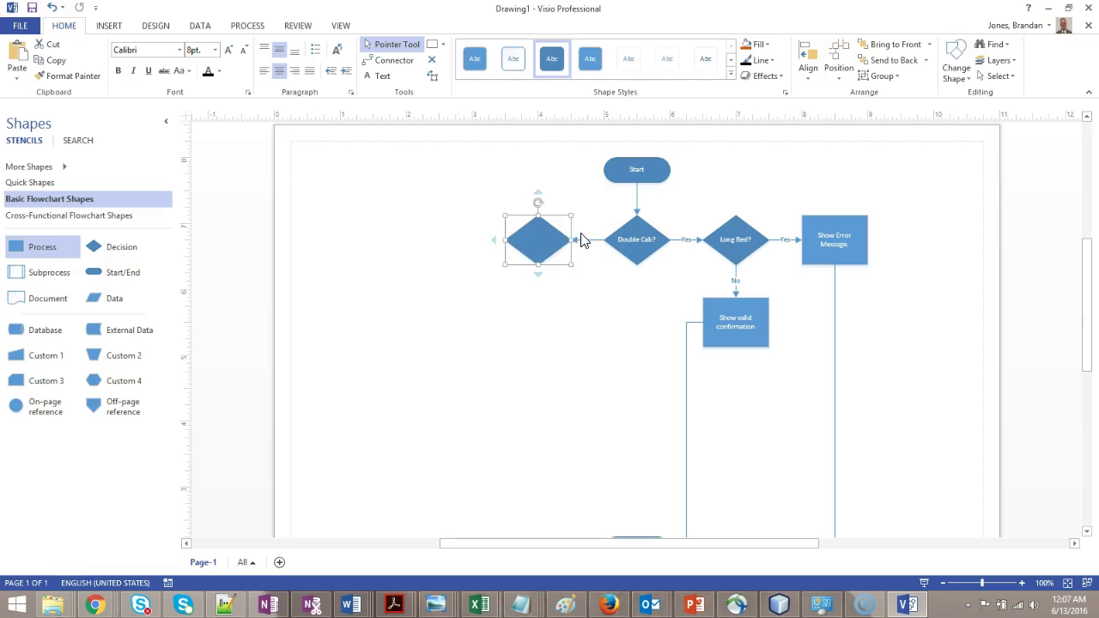
pyautogui.click(591, 240)
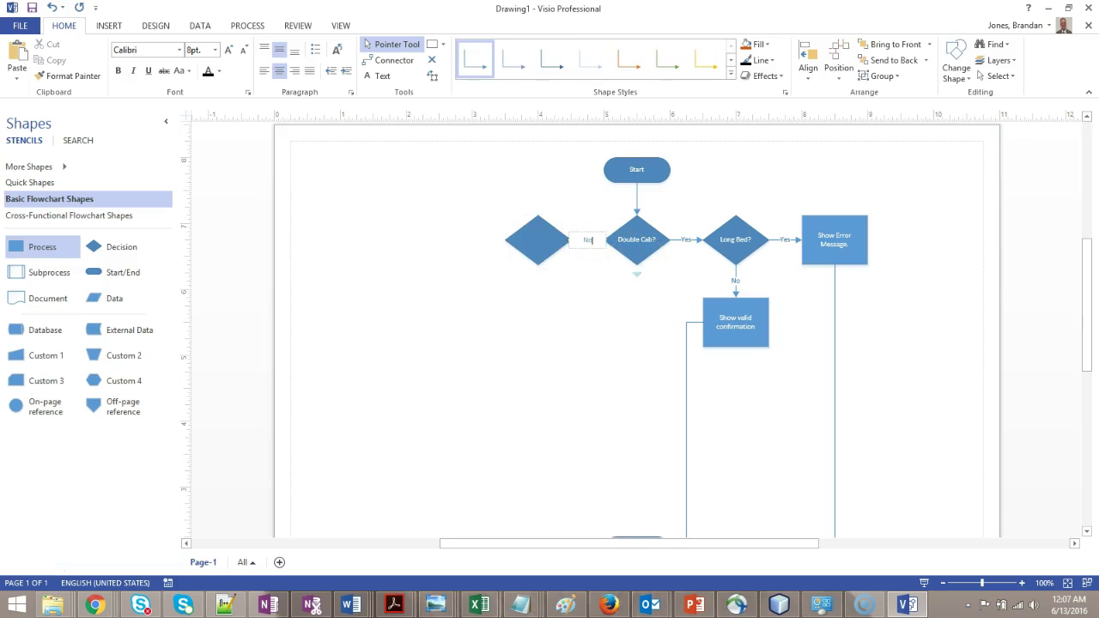
pyautogui.doubleClick(540, 246)
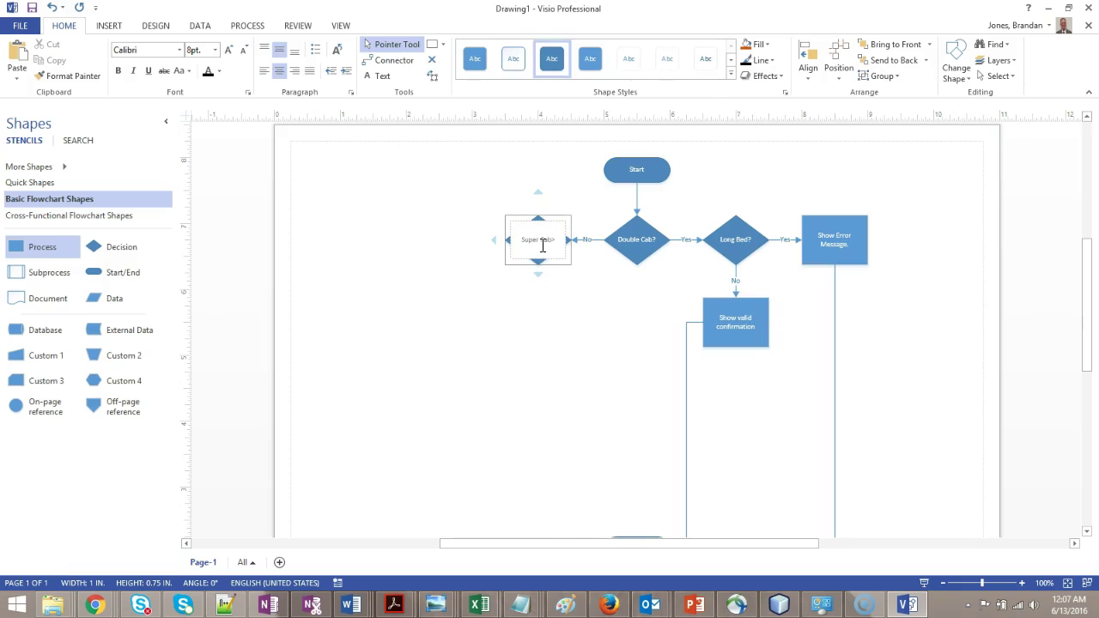
pyautogui.click(589, 338)
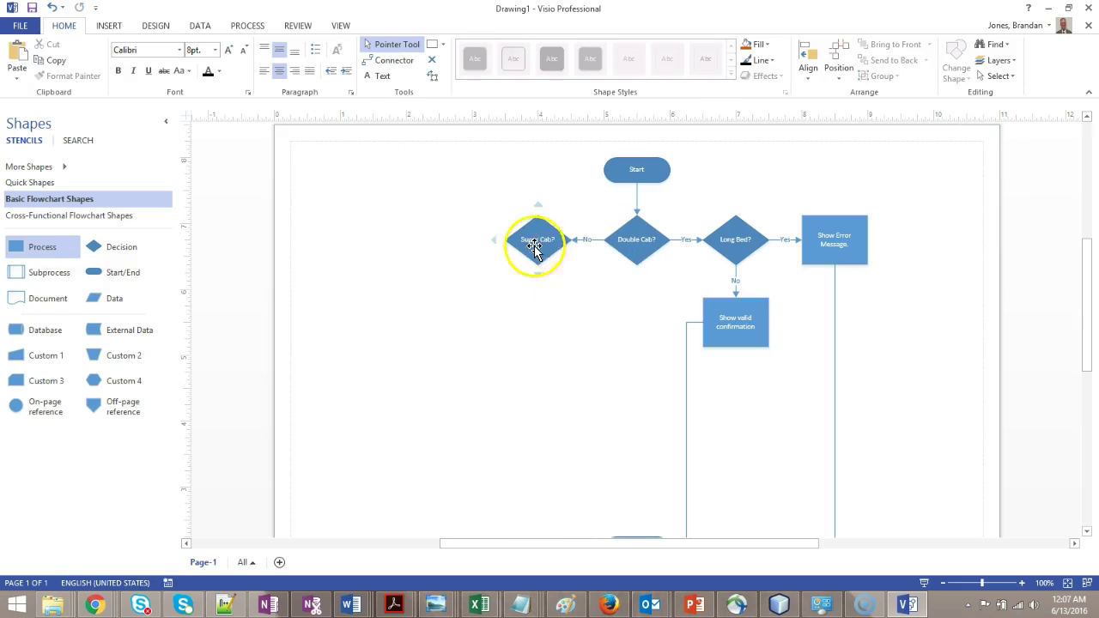
# Add a Decision shape labelled "Regular Cab?" to the left of "Super Cab?", connected from it by an arrow labelled "No"
pyautogui.moveTo(495, 240)
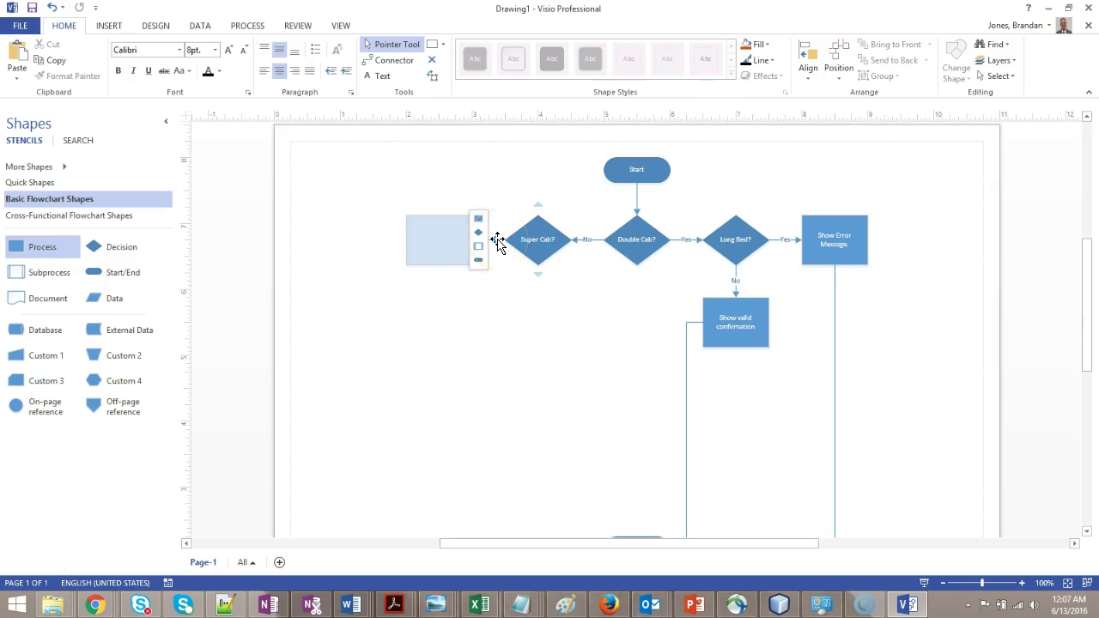
pyautogui.click(479, 232)
pyautogui.doubleClick(448, 241)
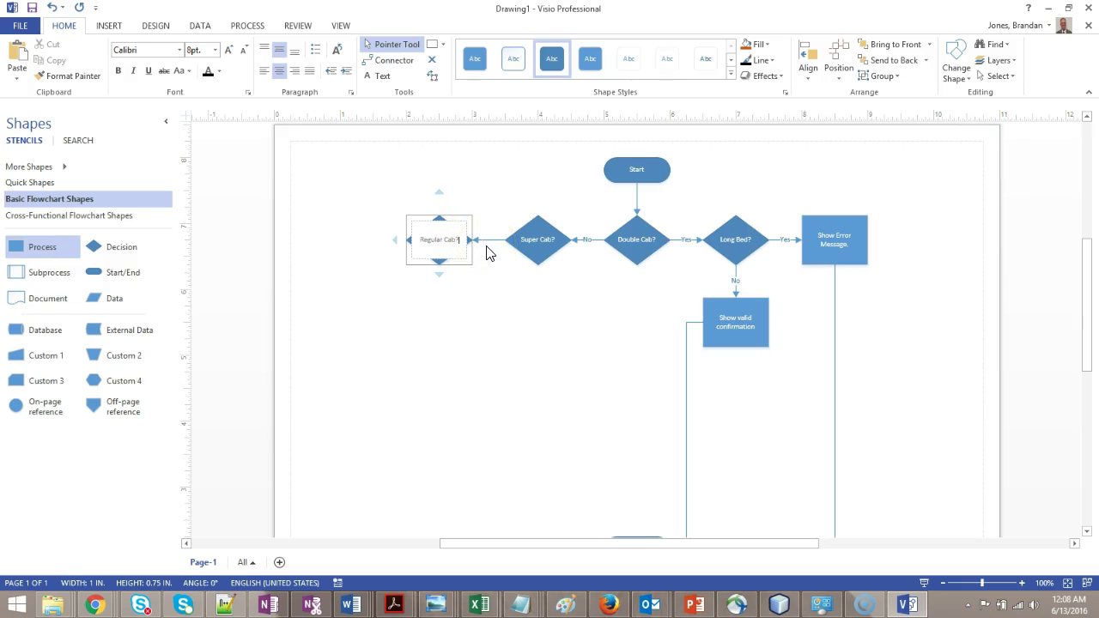
pyautogui.click(493, 242)
pyautogui.doubleClick(493, 241)
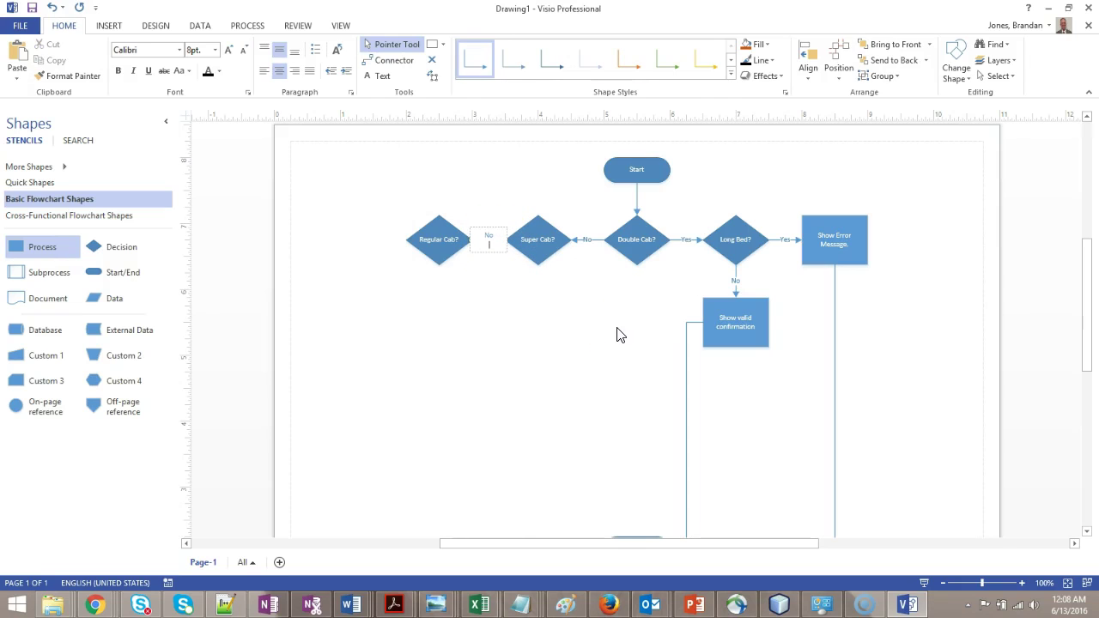
pyautogui.click(648, 314)
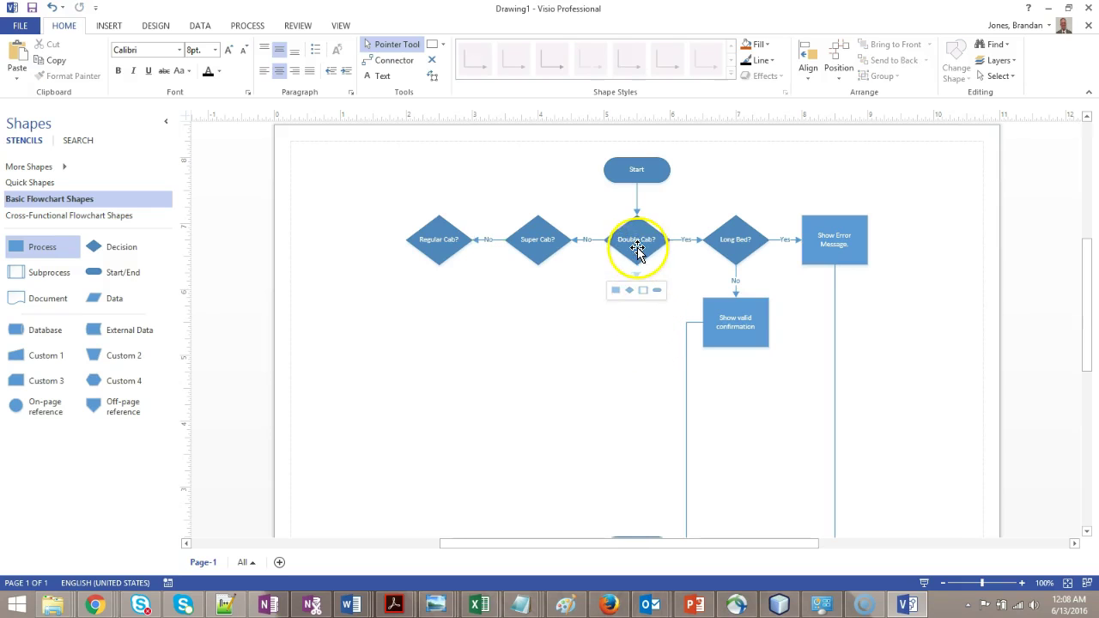